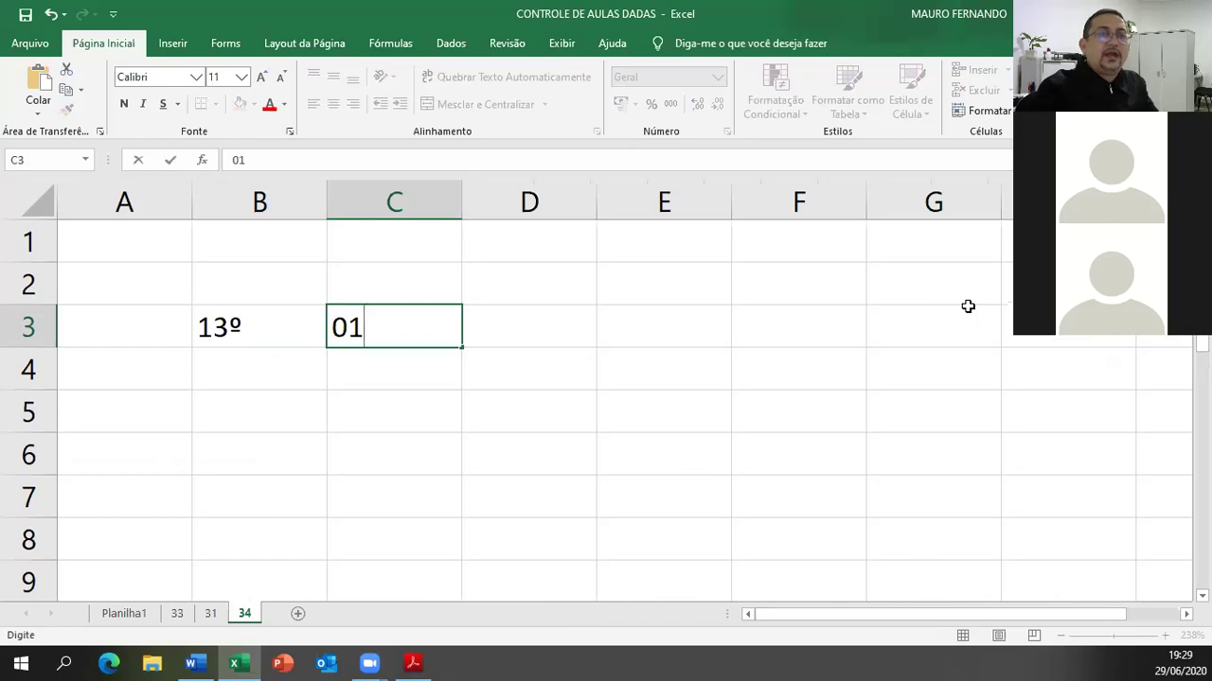
# - Enter 01 in cell C3 and 30 in cell D3, beside the 13º label
pyautogui.press('BackSpace')
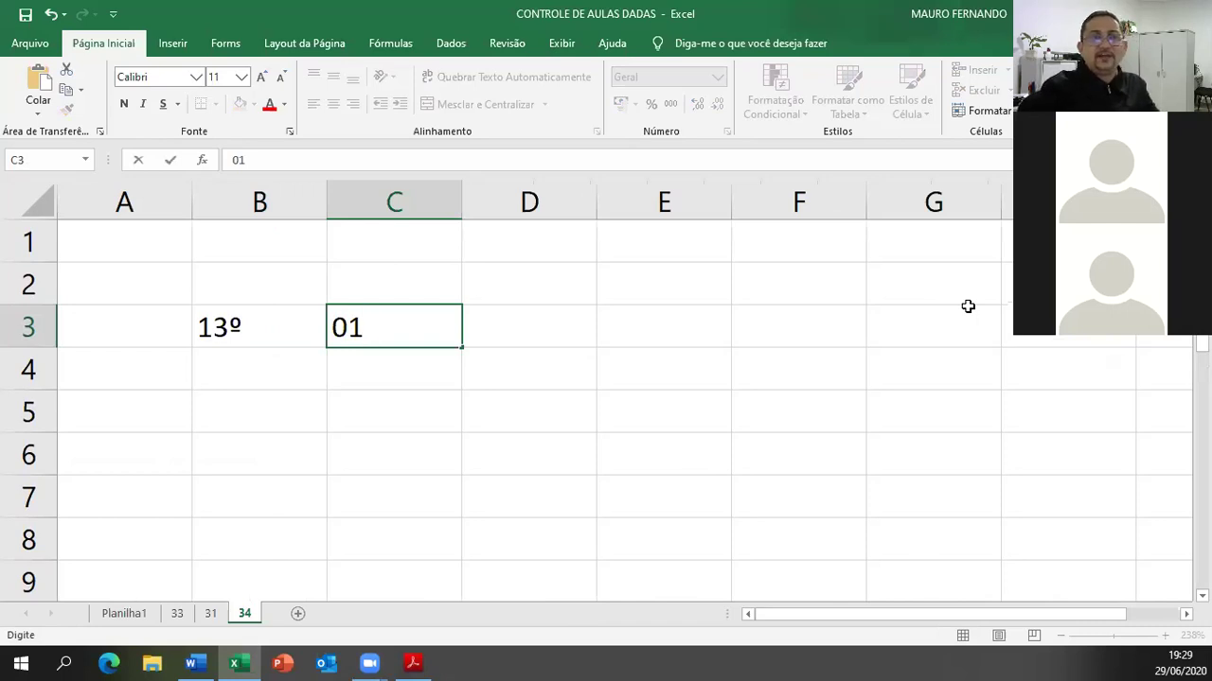
pyautogui.press('Tab')
pyautogui.write('30')
pyautogui.hotkey('ctrl', 'Return')
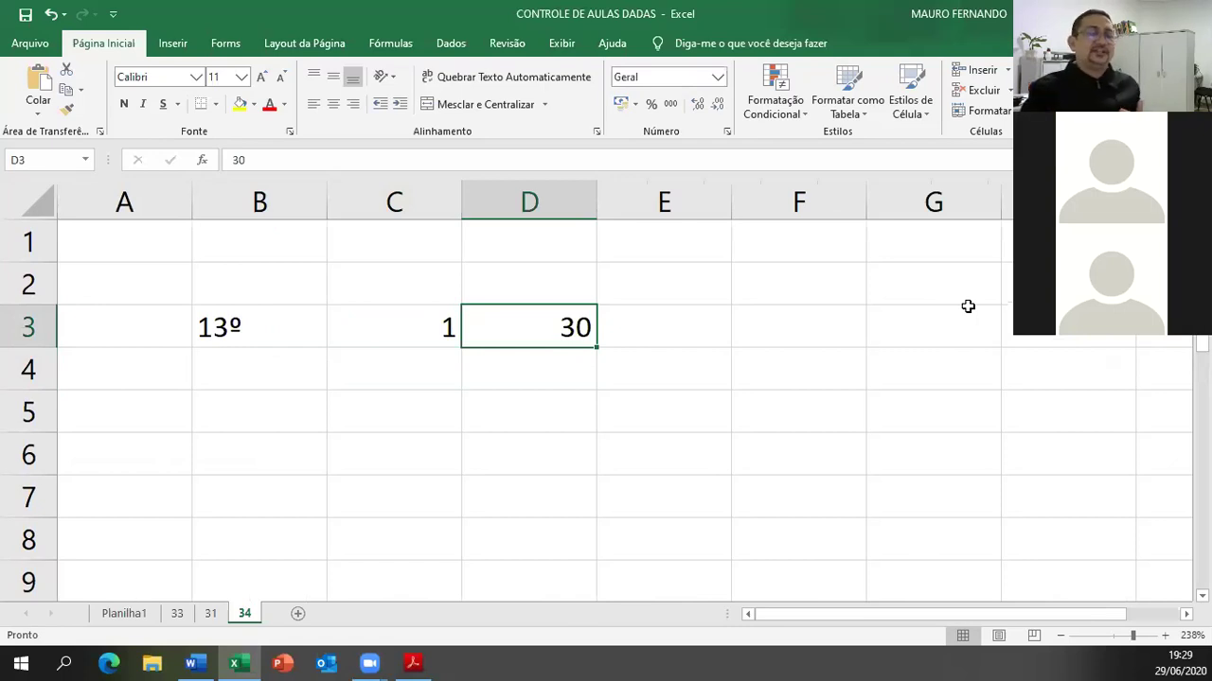
pyautogui.press('Right')
pyautogui.press('Right')
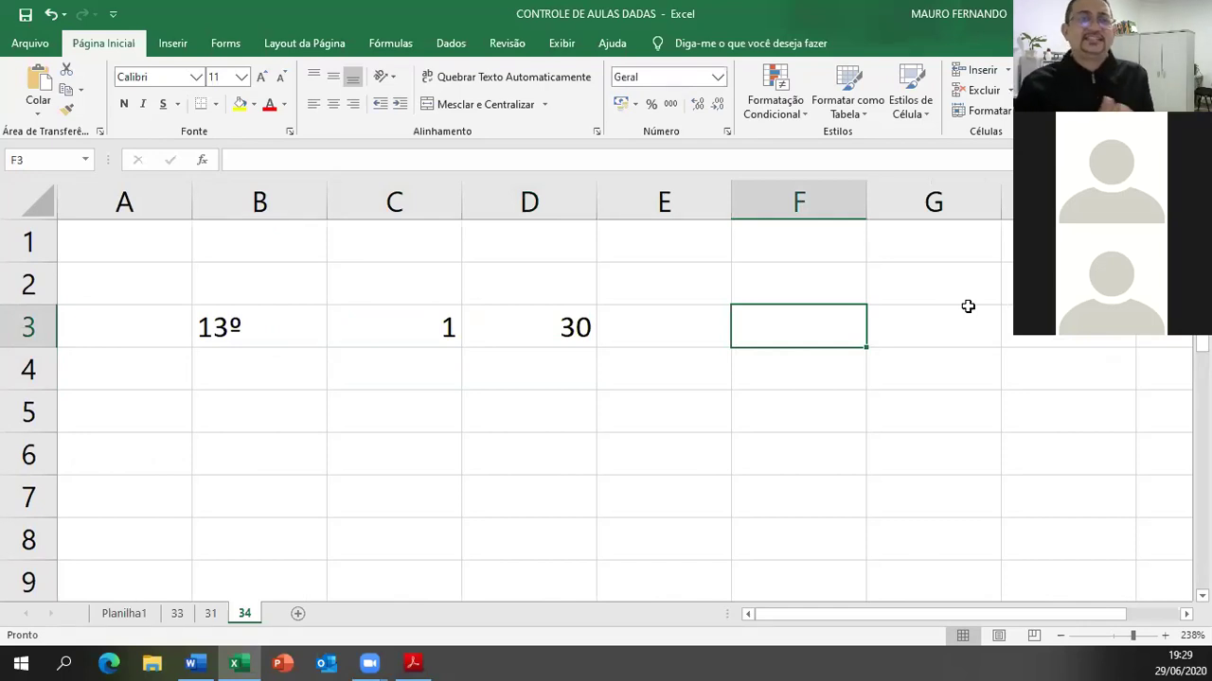
# - Merge and center cells C4:D4 and enter "> 15 dias" in the merged cell
pyautogui.press('Left')
pyautogui.press('Left')
pyautogui.press('Left')
pyautogui.press('Down')
pyautogui.hotkey('shift', 'Right')
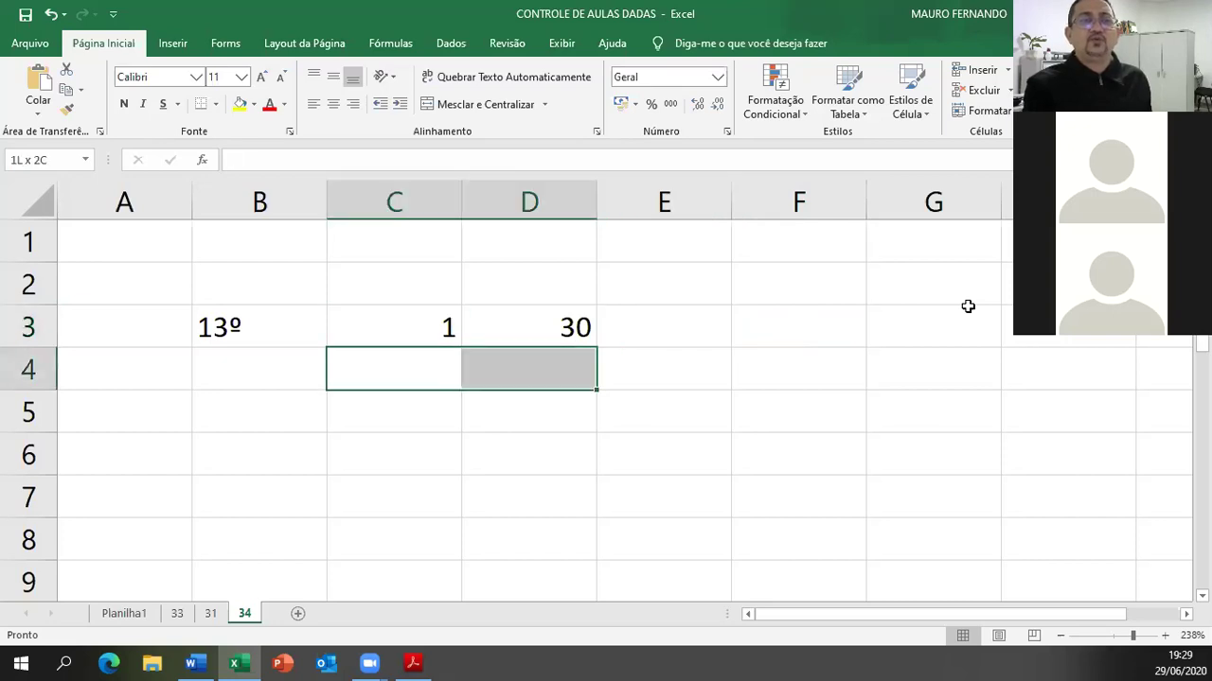
pyautogui.click(495, 101)
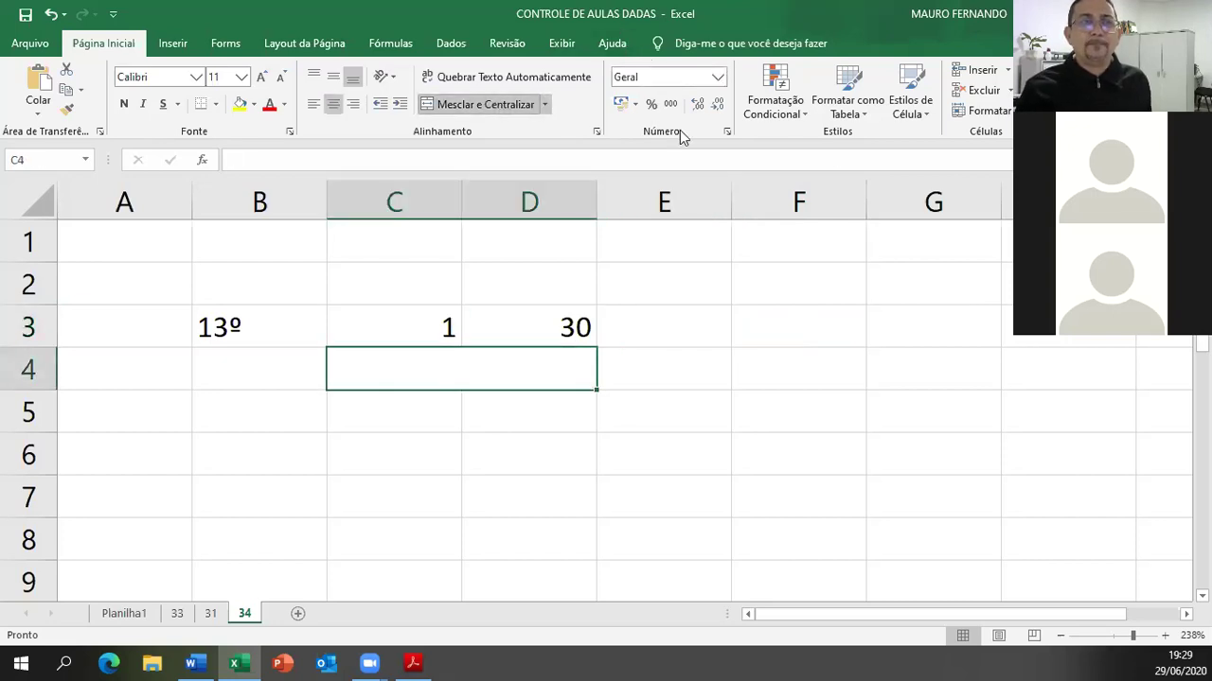
pyautogui.write('>')
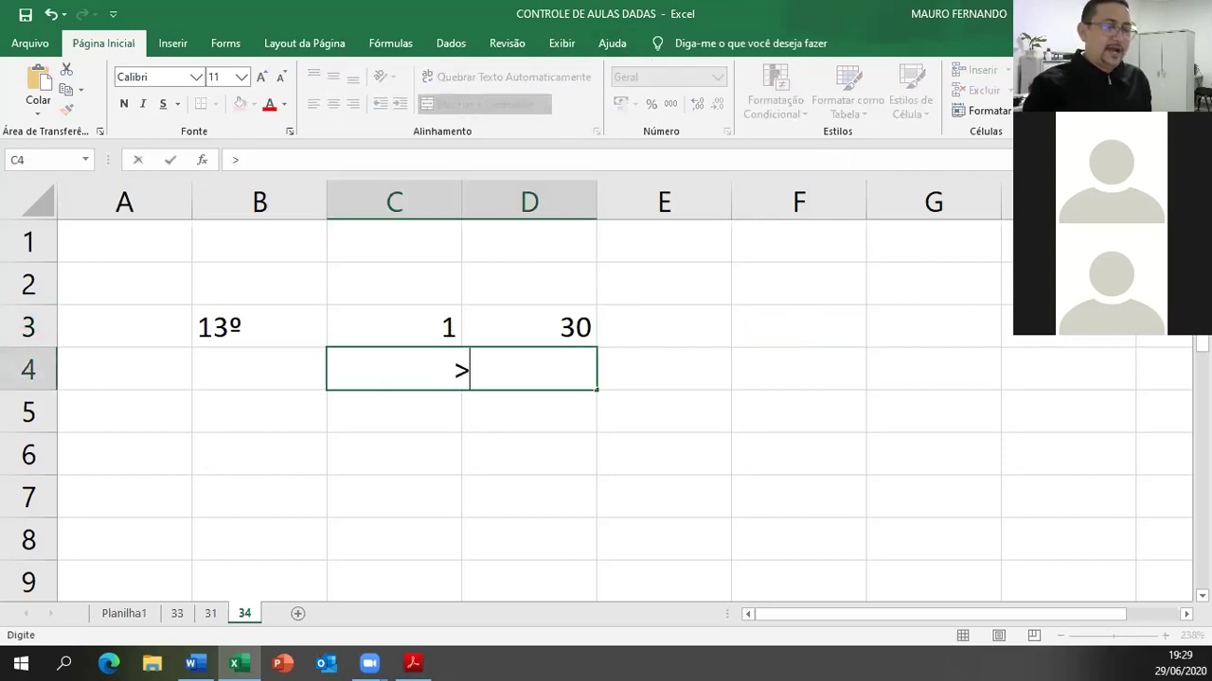
pyautogui.write(' 15 dias')
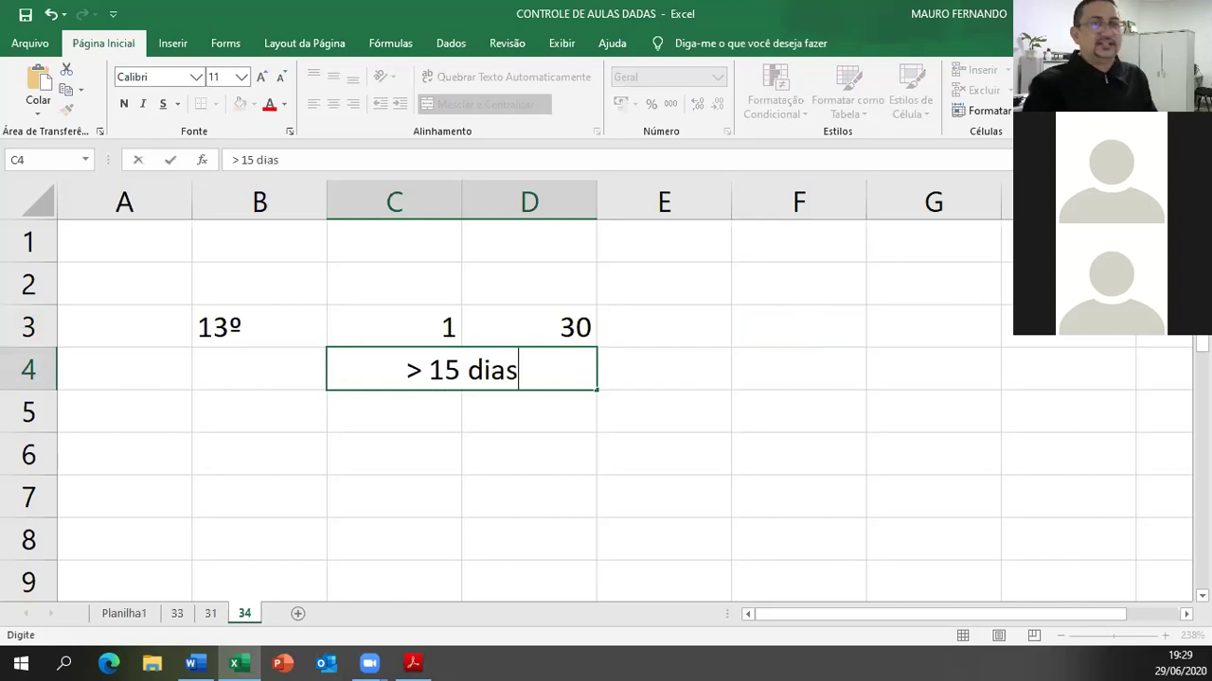
pyautogui.press('Return')
# - Enter the start date 01/01 in cell B7
pyautogui.press('Down')
pyautogui.press('Down')
pyautogui.press('Left')
pyautogui.press('Left')
pyautogui.click(260, 496)
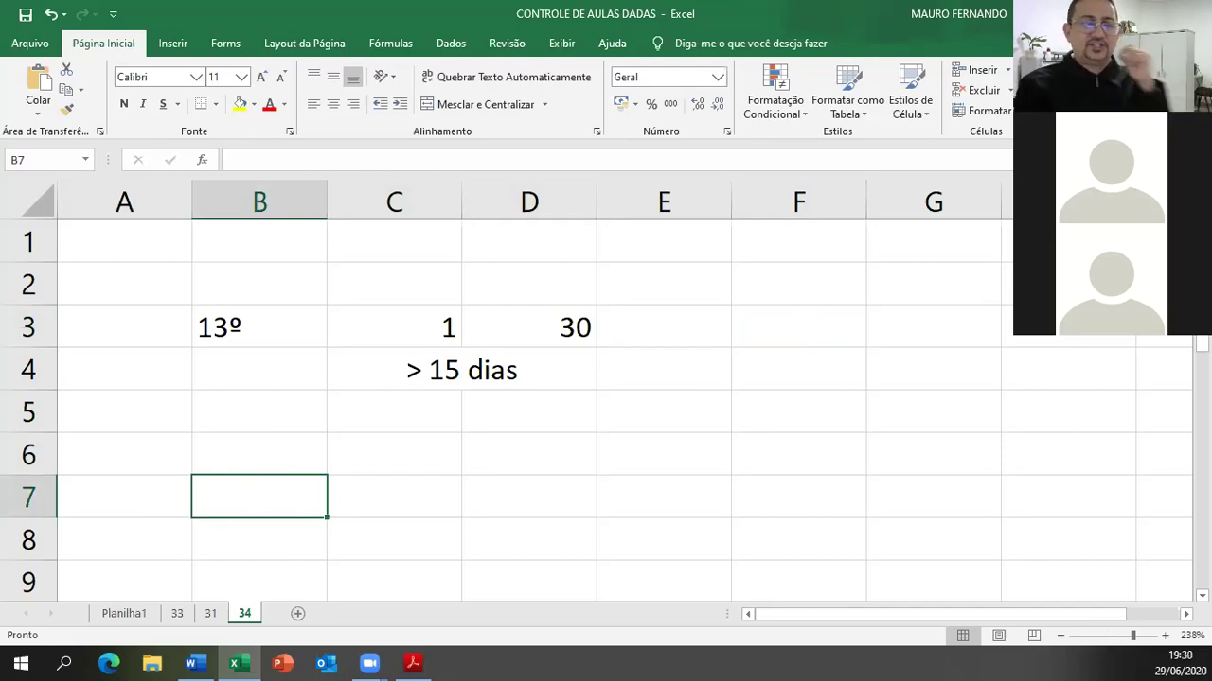
pyautogui.write('01/')
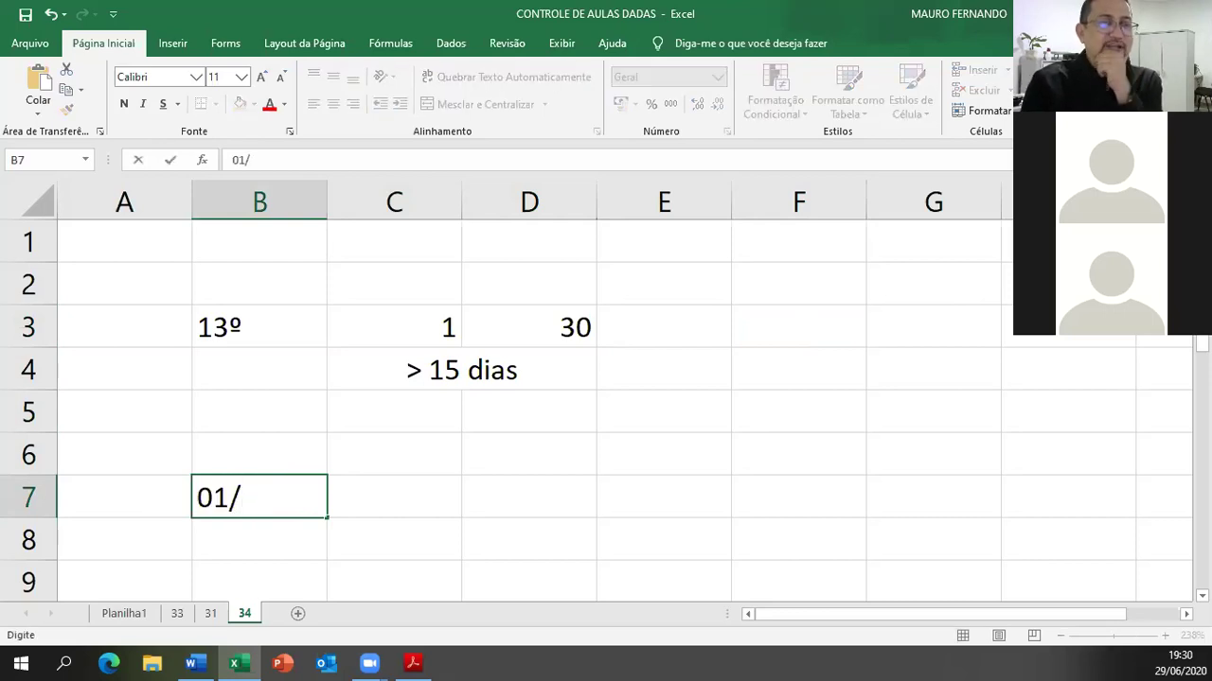
pyautogui.write('01')
pyautogui.press('Tab')
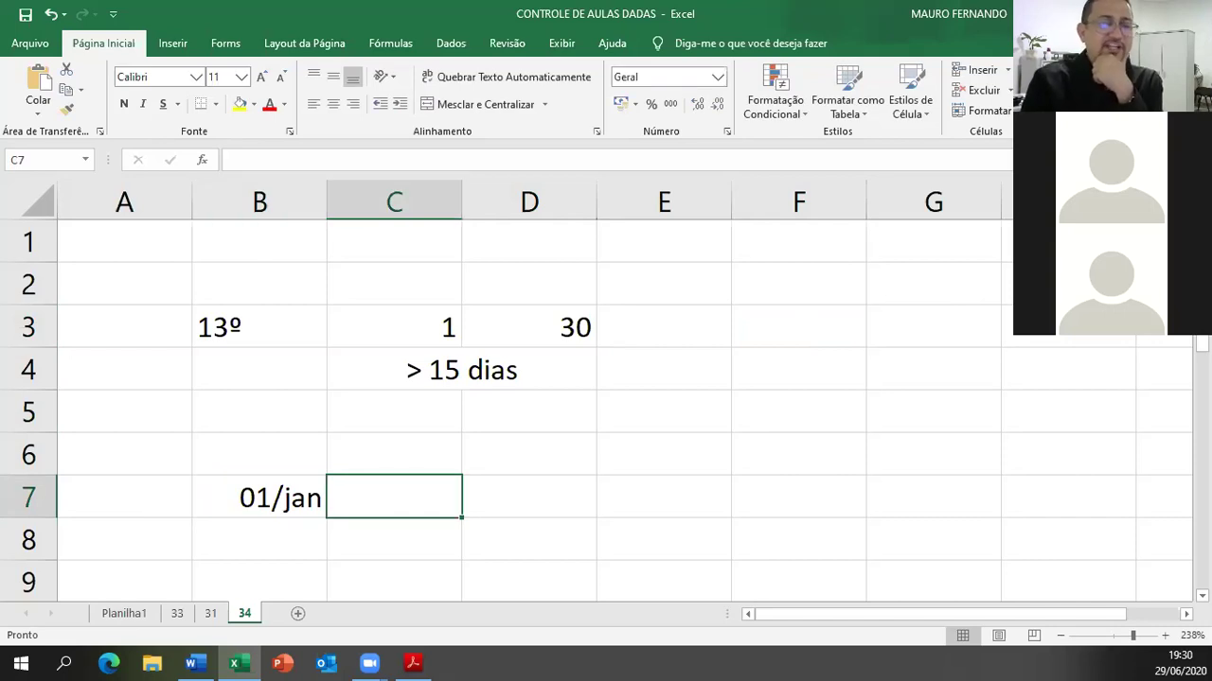
# - Enter the end date 14/03 in cell C9
pyautogui.press('Right')
pyautogui.press('Down')
pyautogui.press('Left')
pyautogui.press('Left')
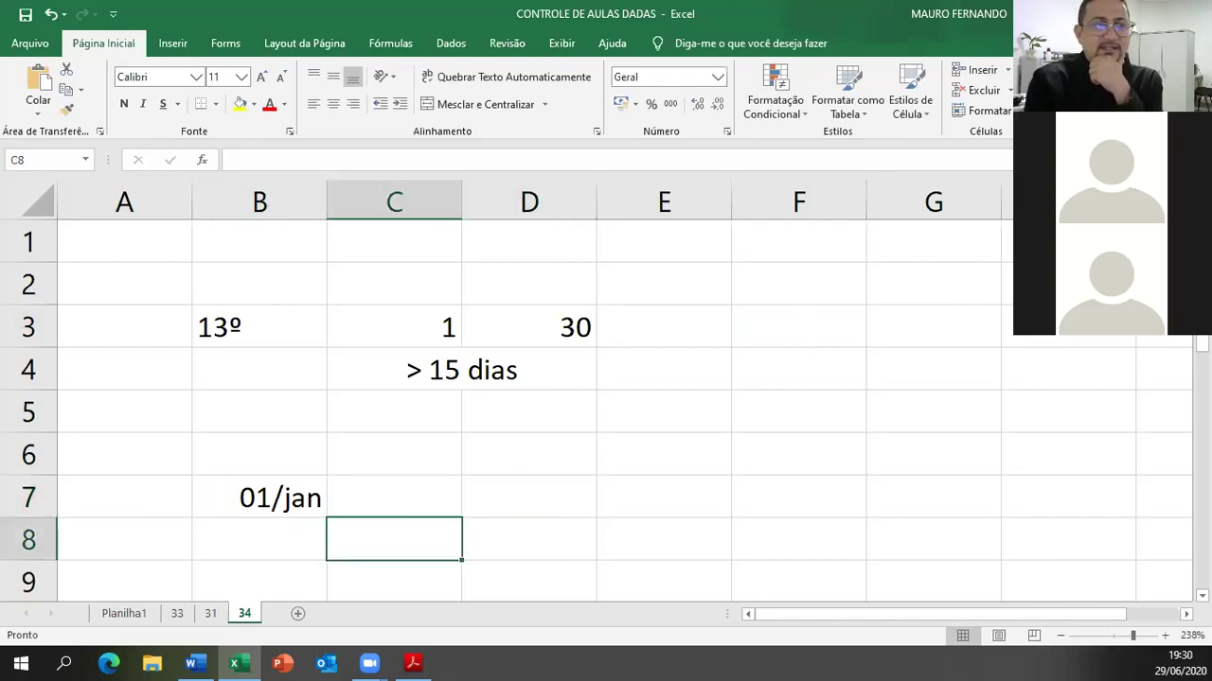
pyautogui.press('Down')
pyautogui.press('Right')
pyautogui.write('141/')
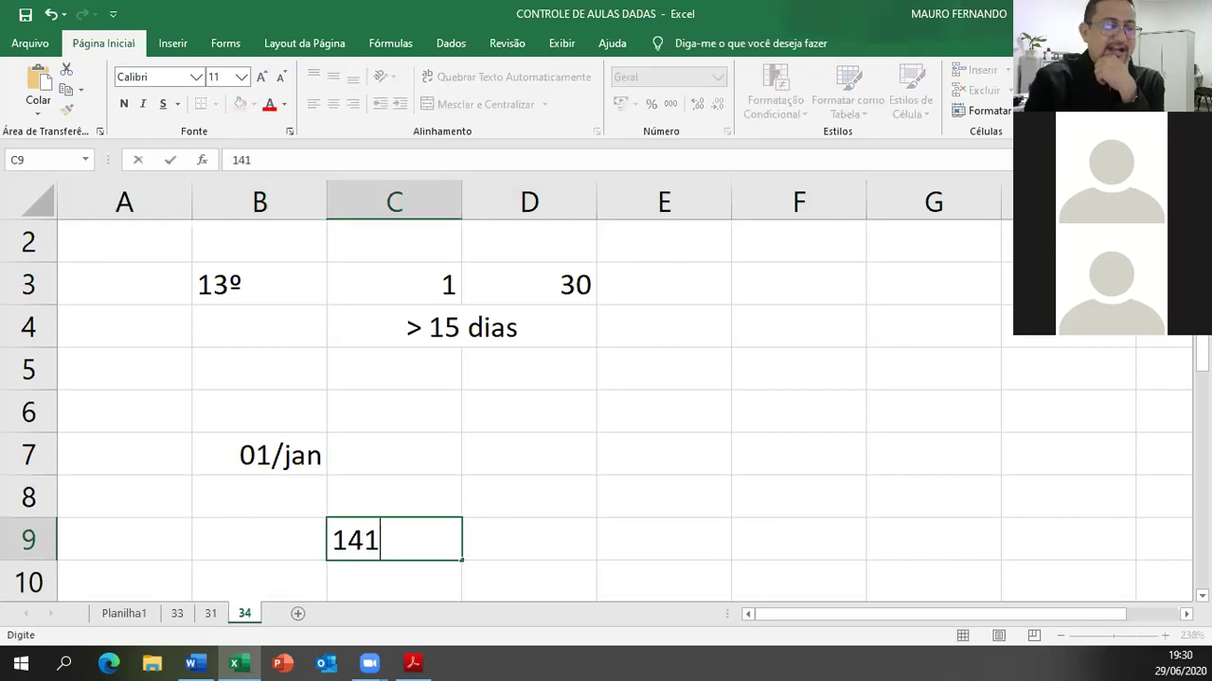
pyautogui.press('BackSpace')
pyautogui.press('BackSpace')
pyautogui.press('BackSpace')
pyautogui.write('4/03')
pyautogui.press('Return')
# - Enter the January end date 31/01 in cell C7
pyautogui.press('Up')
pyautogui.press('Up')
pyautogui.press('Up')
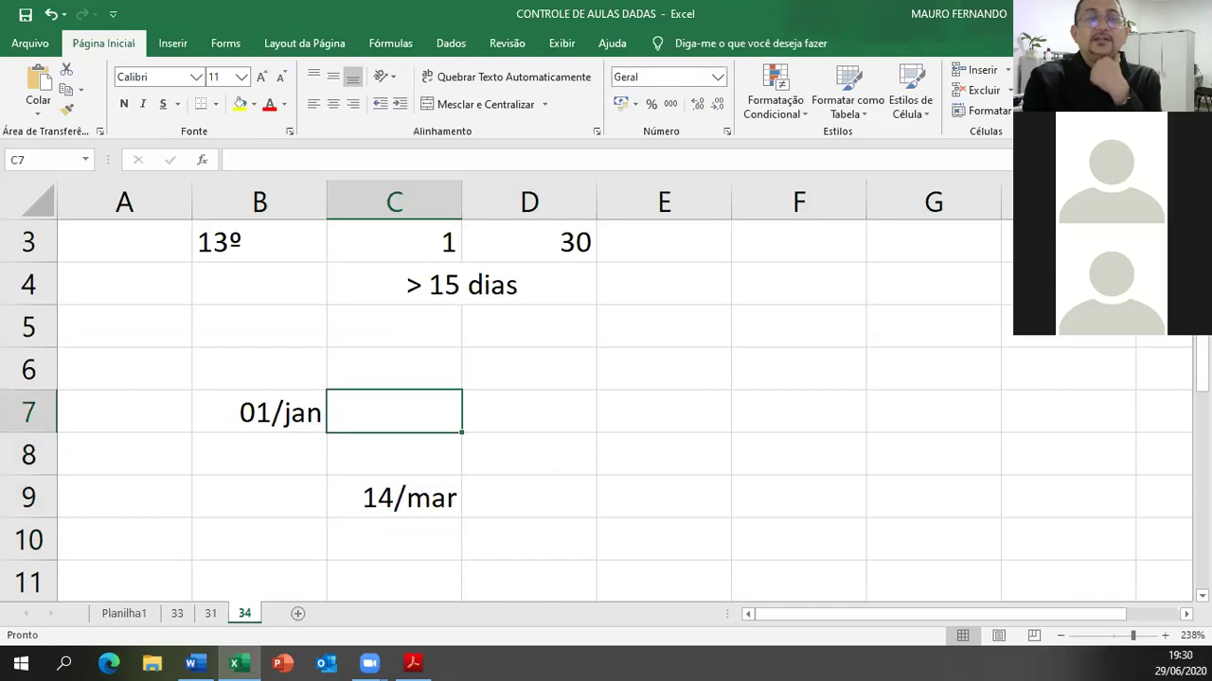
pyautogui.press('Left')
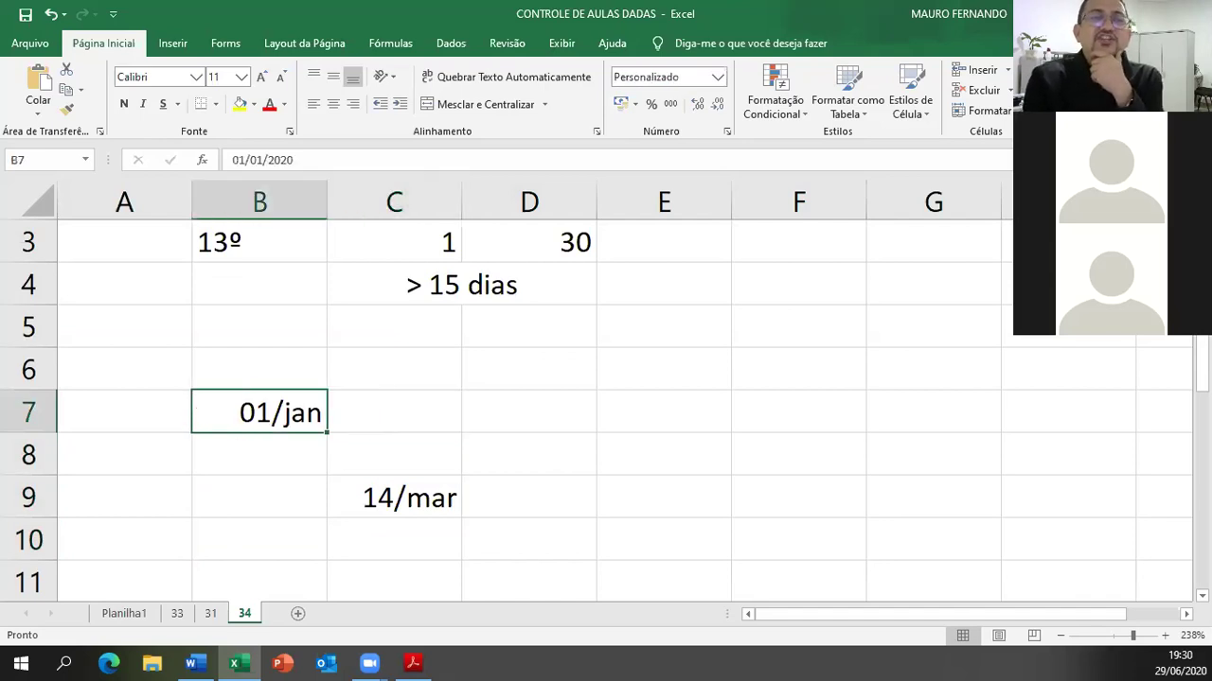
pyautogui.click(394, 411)
pyautogui.write('31/01')
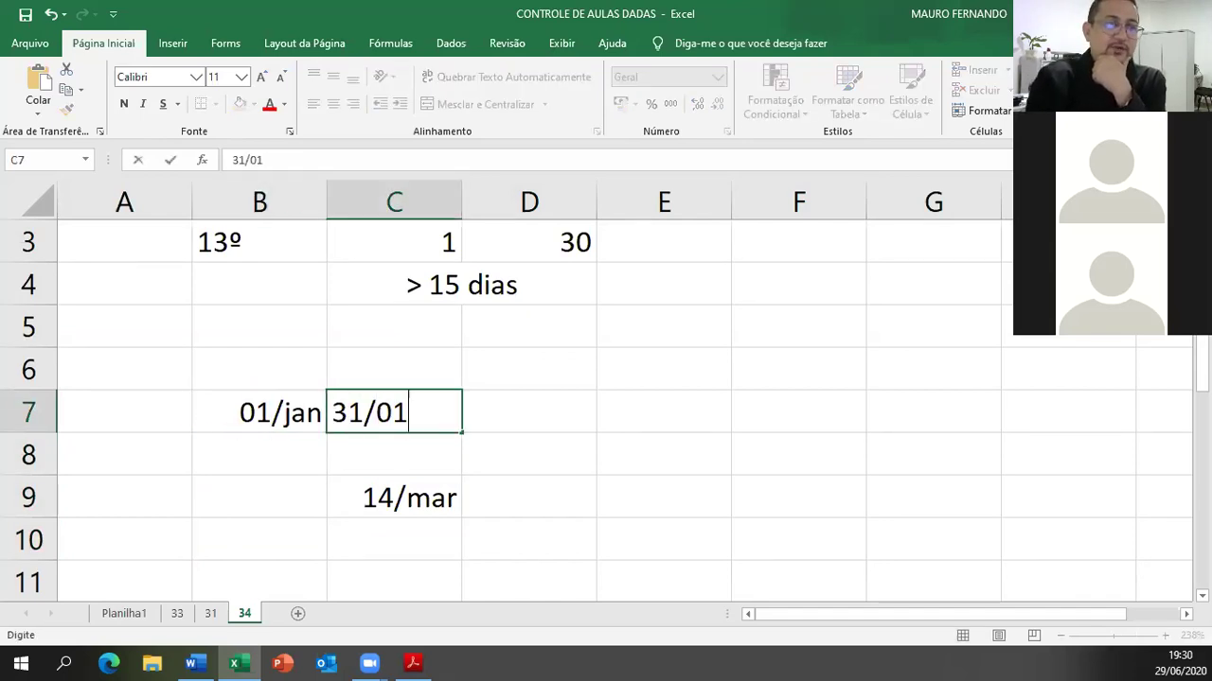
pyautogui.press('Return')
# - Enter the February period in row 8, with 01/02 in B8 and 29/02 in C8
pyautogui.press('Left')
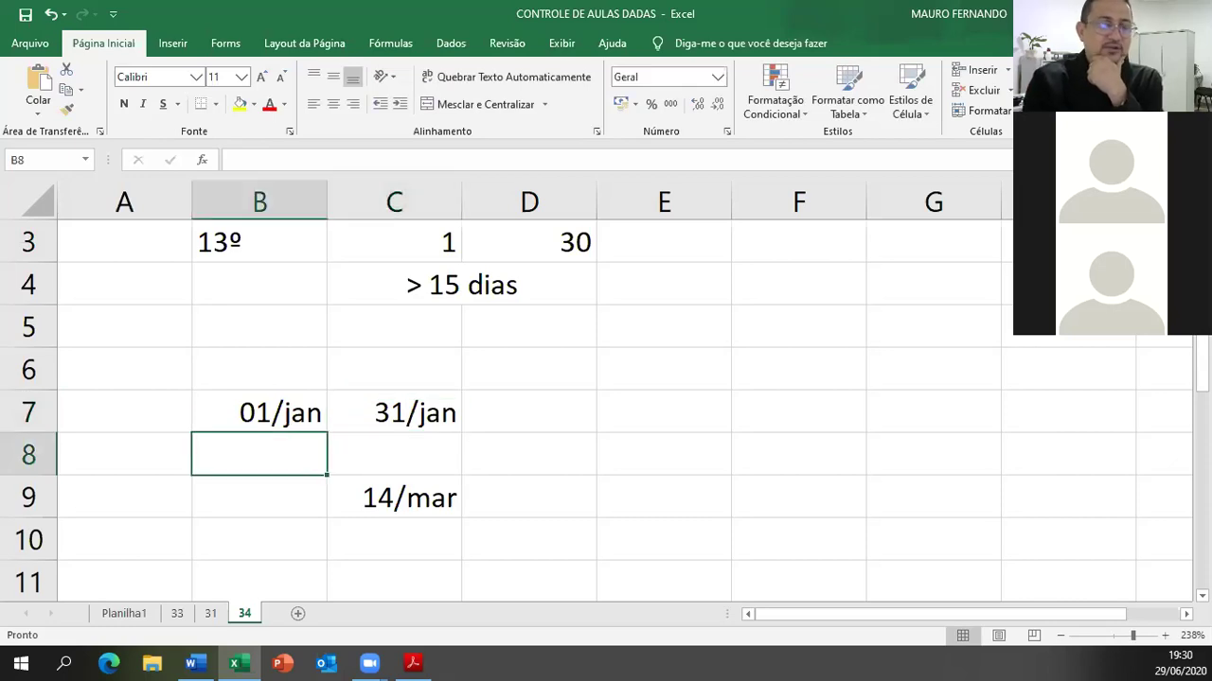
pyautogui.write('01/02')
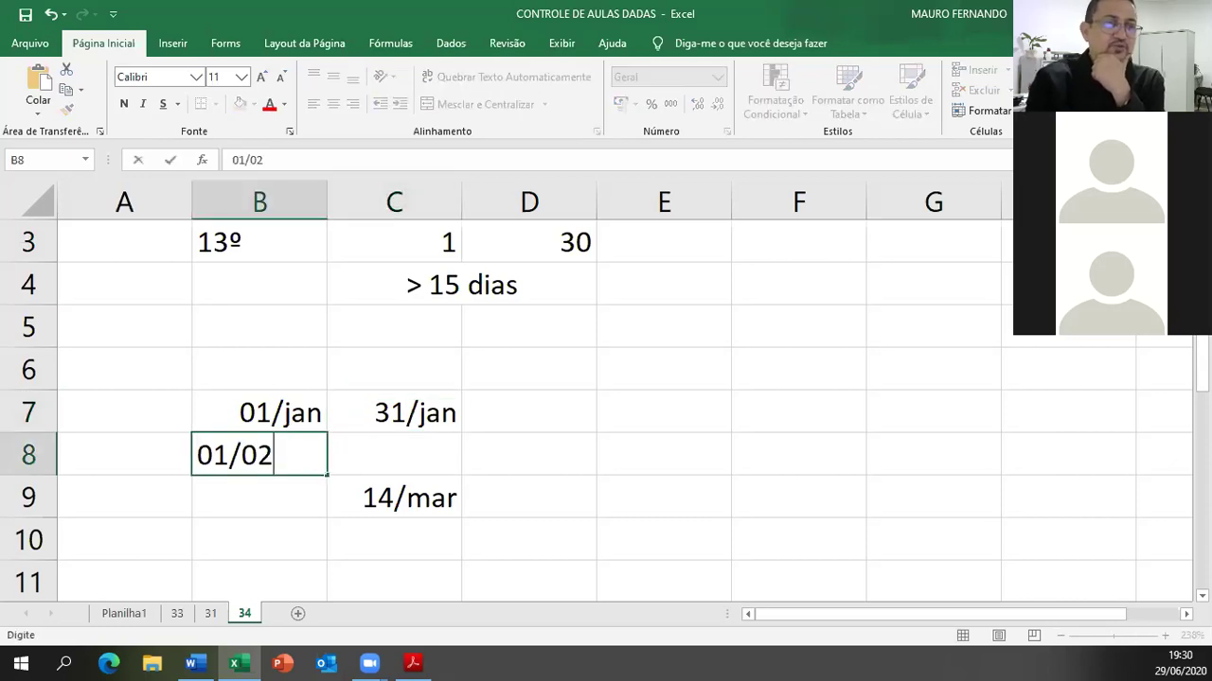
pyautogui.press('Tab')
pyautogui.write('29/02')
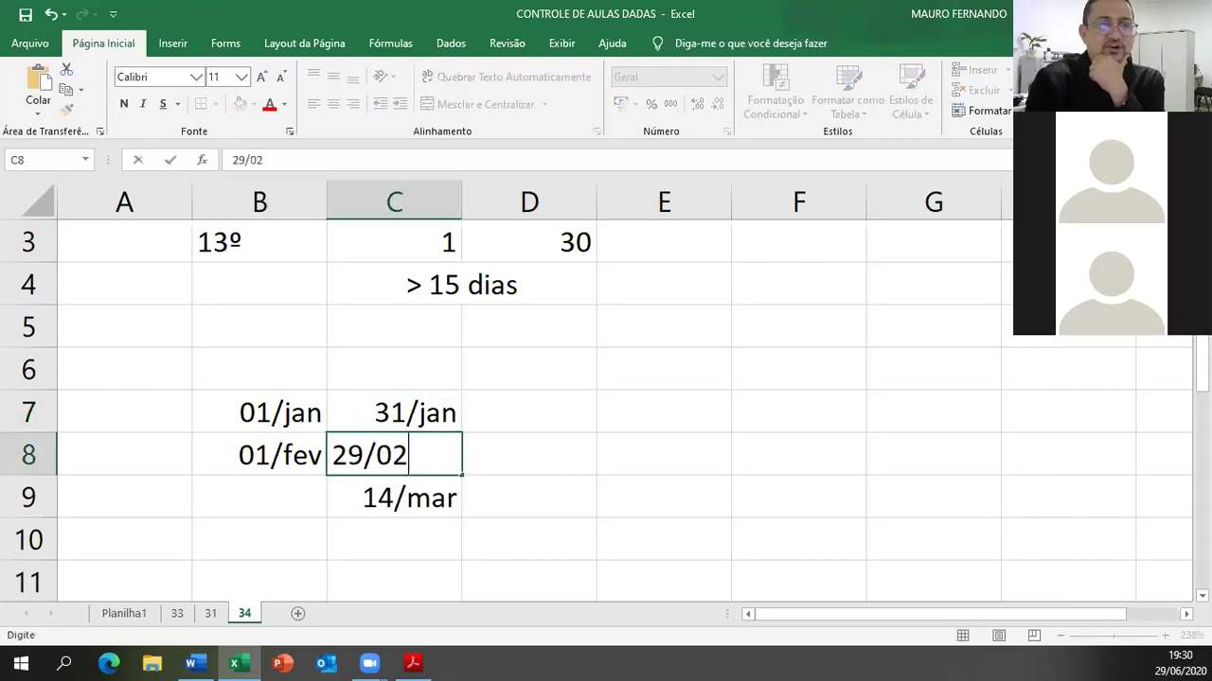
pyautogui.press('Return')
# - Enter the March start date 01/03 in cell B9
pyautogui.press('Left')
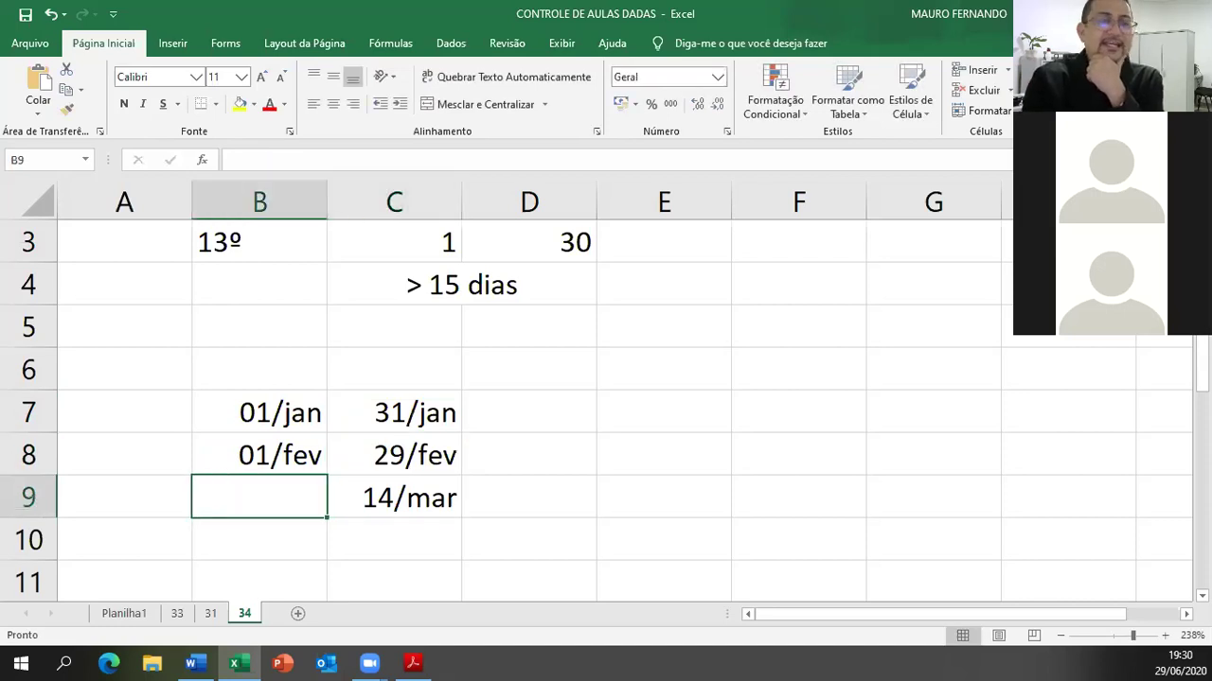
pyautogui.write('01/0')
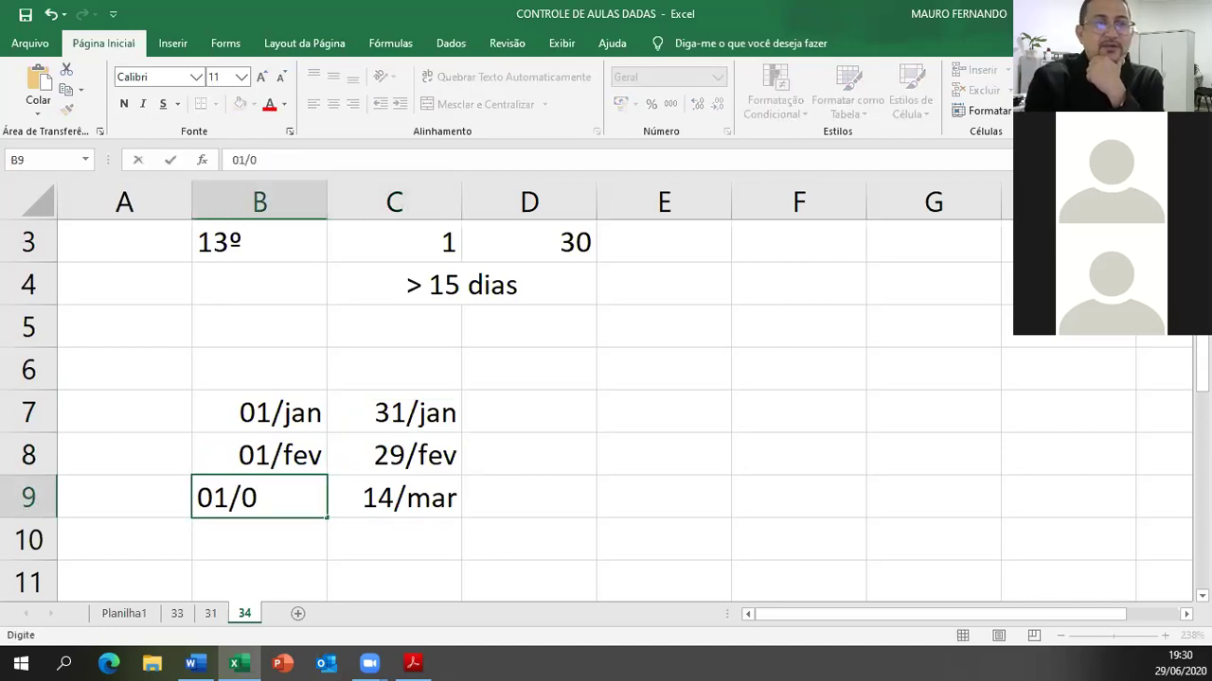
pyautogui.write('3')
pyautogui.press('Return')
pyautogui.press('Up')
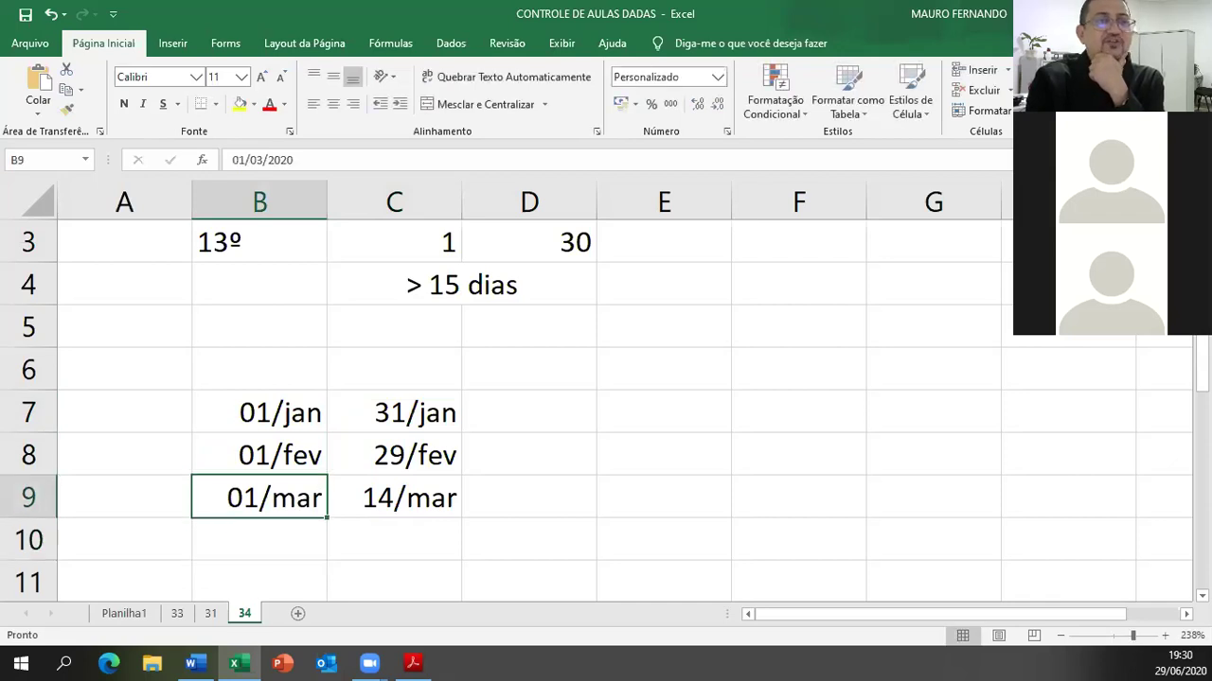
# - Enter 30 as January's number of days in cell D7
pyautogui.press('Right')
pyautogui.press('Right')
pyautogui.press('Up')
pyautogui.press('Up')
pyautogui.press('Left')
pyautogui.press('Left')
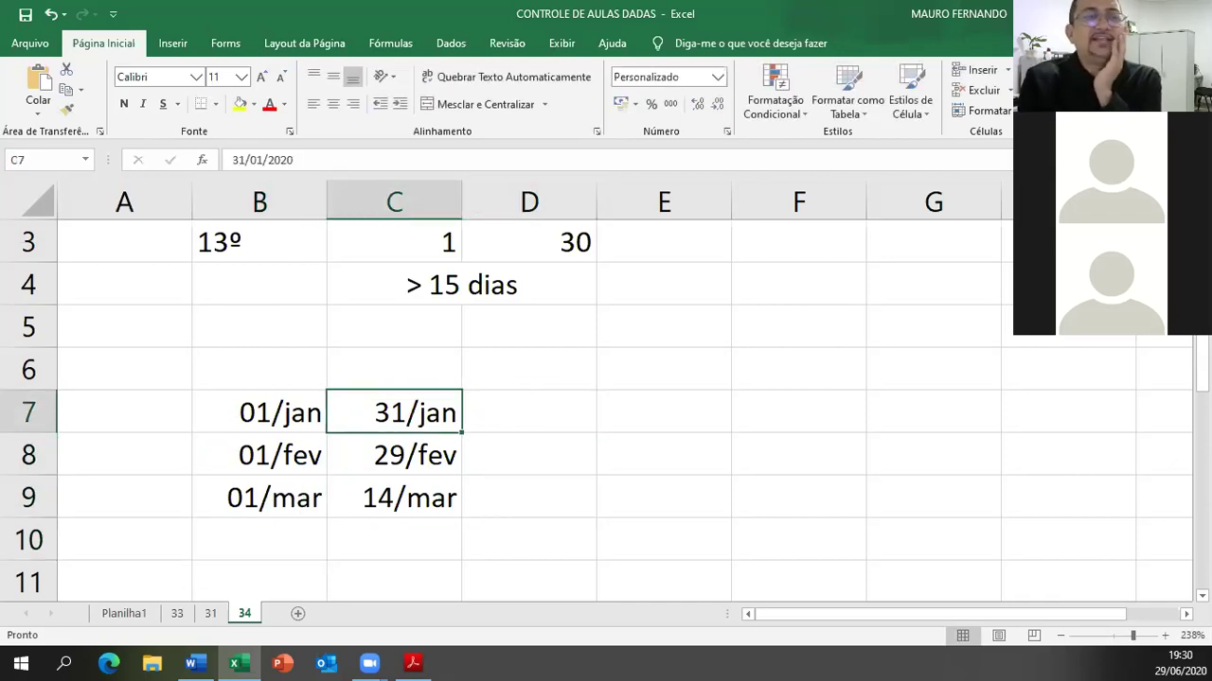
pyautogui.press('Right')
pyautogui.press('Right')
pyautogui.write('30')
pyautogui.press('Return')
# - Try to enter the January fraction 1/12 directly in cell E7
pyautogui.press('Up')
pyautogui.press('Right')
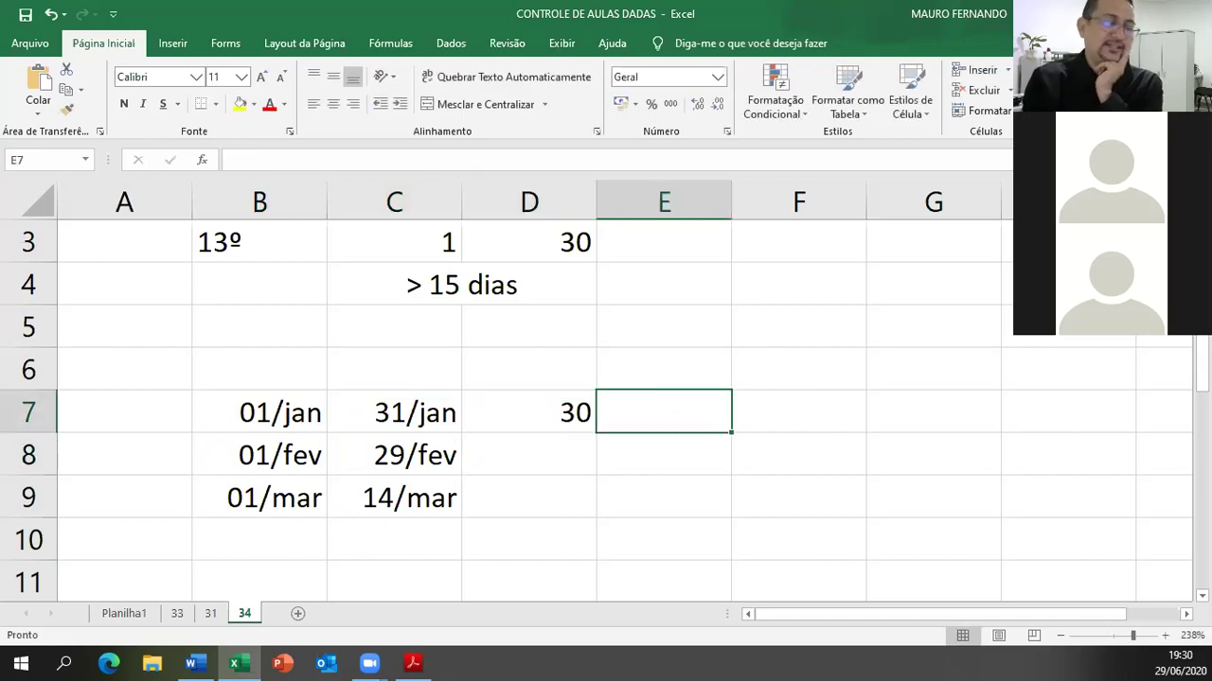
pyautogui.write('1/12')
pyautogui.press('Return')
pyautogui.press('Up')
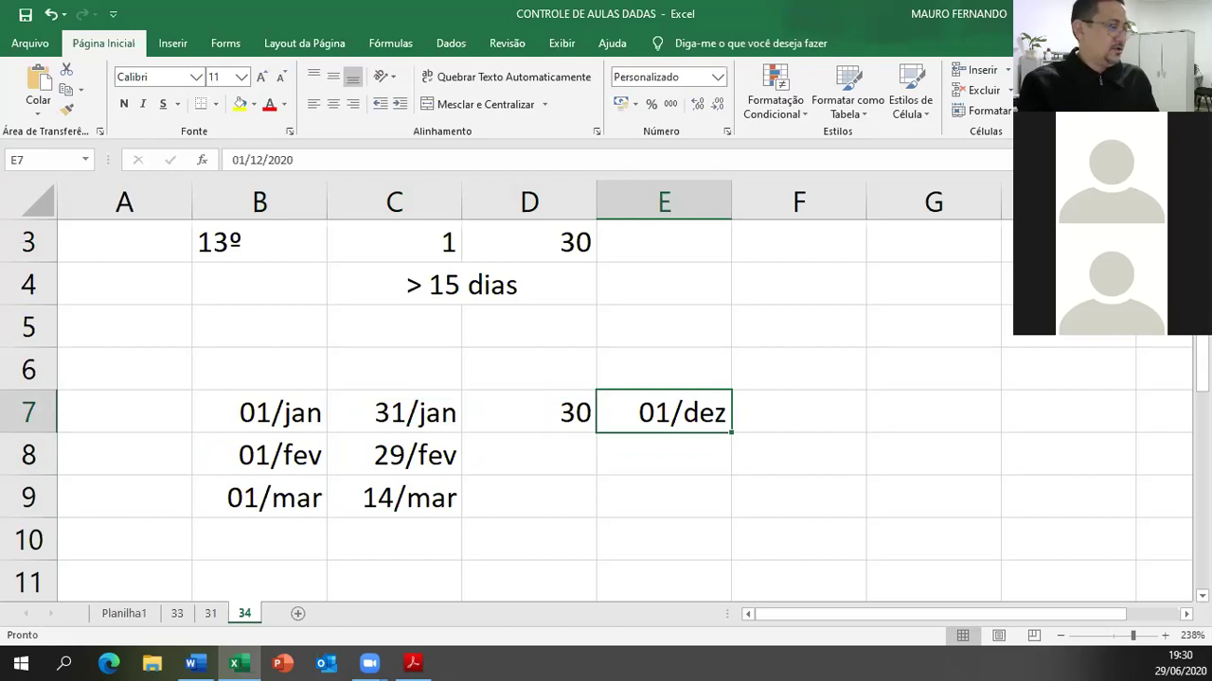
# - Enter the January fraction 1/12 in cell E7 as text instead of a date
pyautogui.write("'1/1")
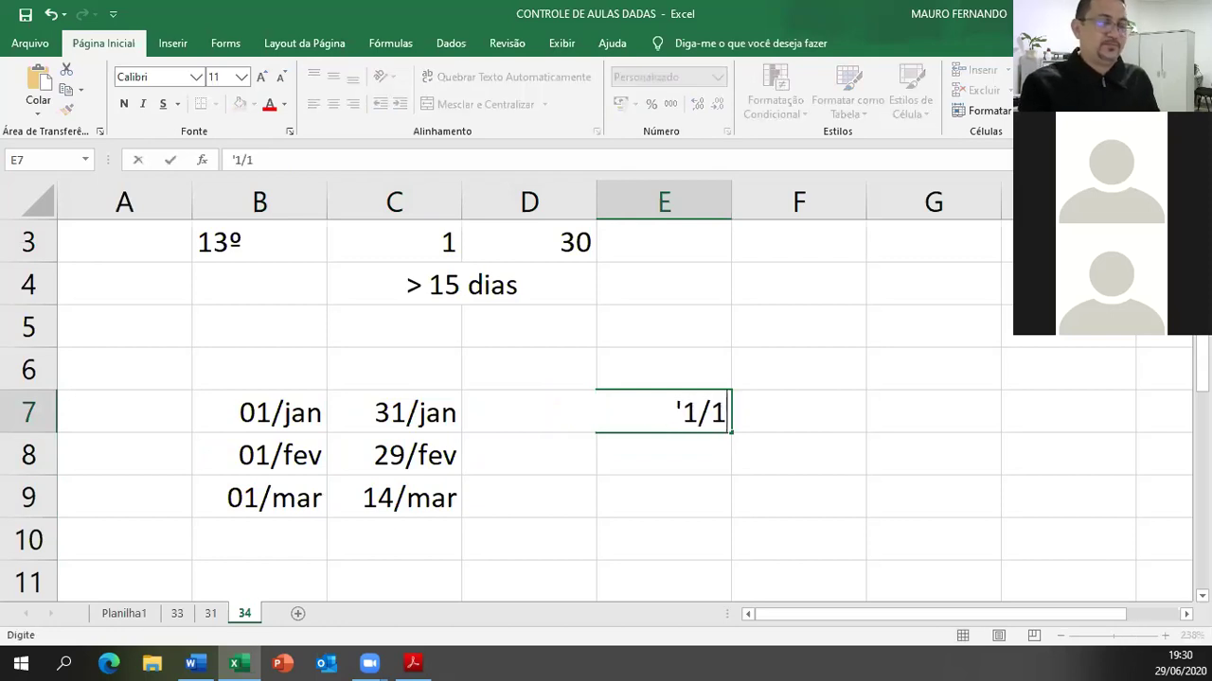
pyautogui.write('2')
pyautogui.press('Return')
# - Enter 29 as February's days in D8 and the fraction 01/12 as text in E8
pyautogui.click(528, 454)
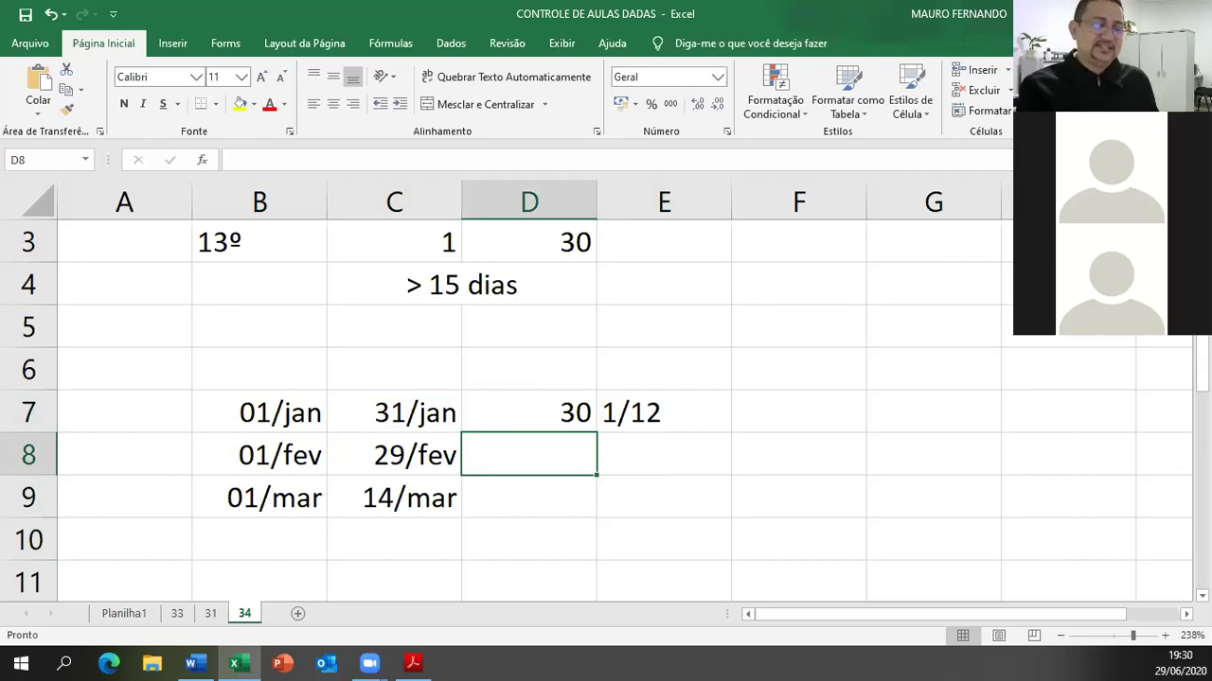
pyautogui.write('29')
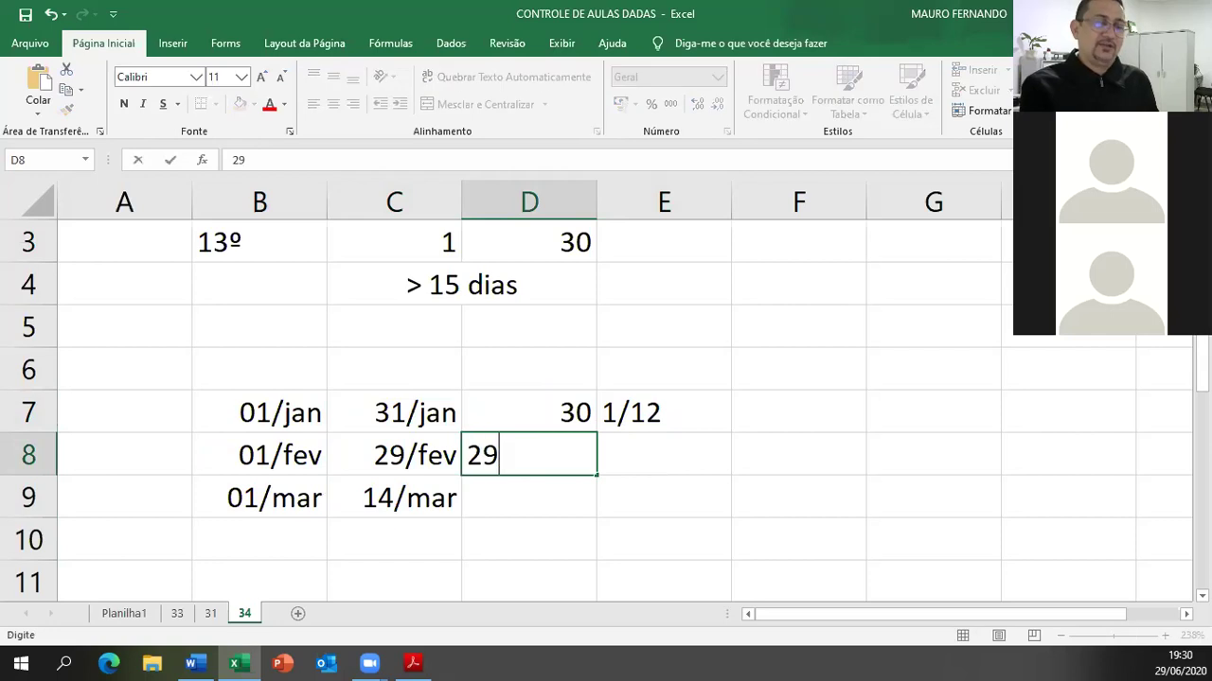
pyautogui.press('Tab')
pyautogui.write('0')
pyautogui.press('BackSpace')
pyautogui.write("'01/12")
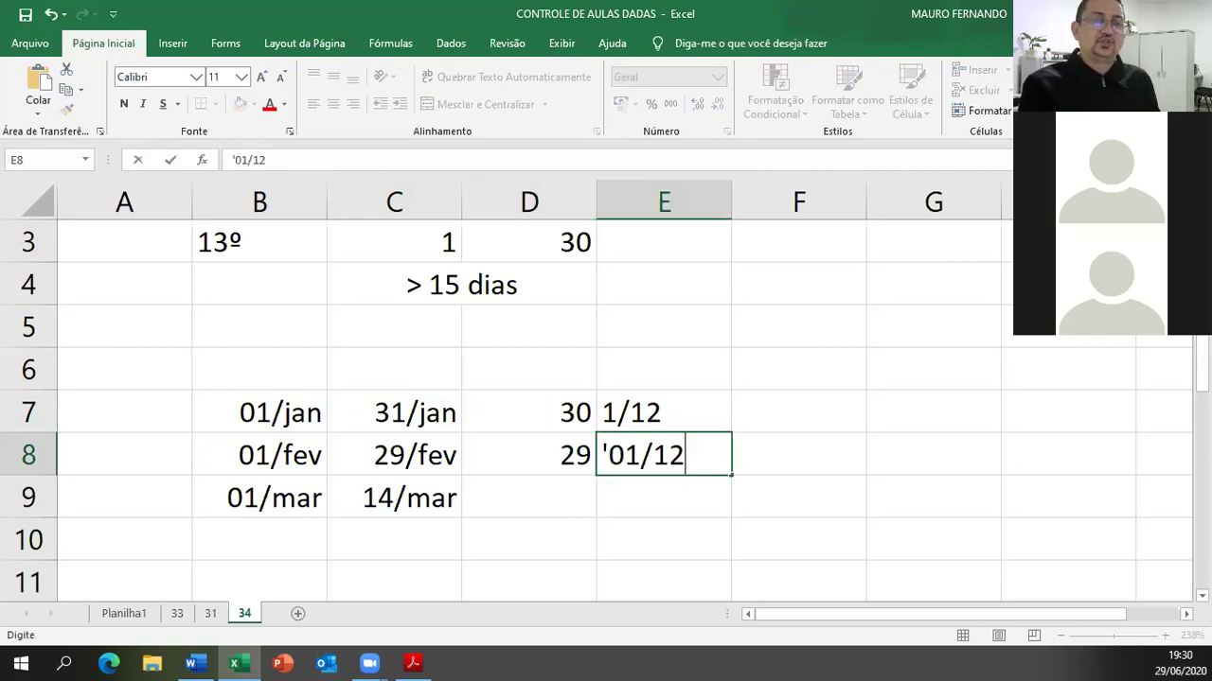
pyautogui.press('Return')
# - Enter 14 as March's days in D9 and 0 as its fraction in E9
pyautogui.click(528, 540)
pyautogui.click(528, 497)
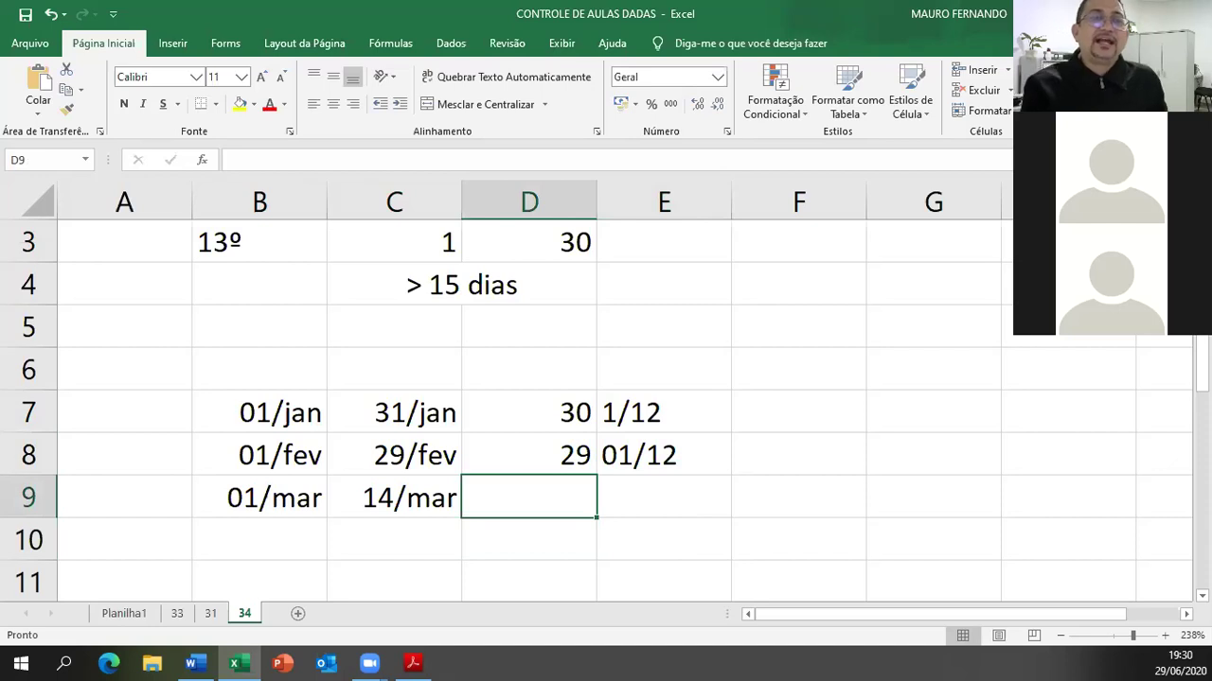
pyautogui.write('14')
pyautogui.press('Return')
pyautogui.click(528, 497)
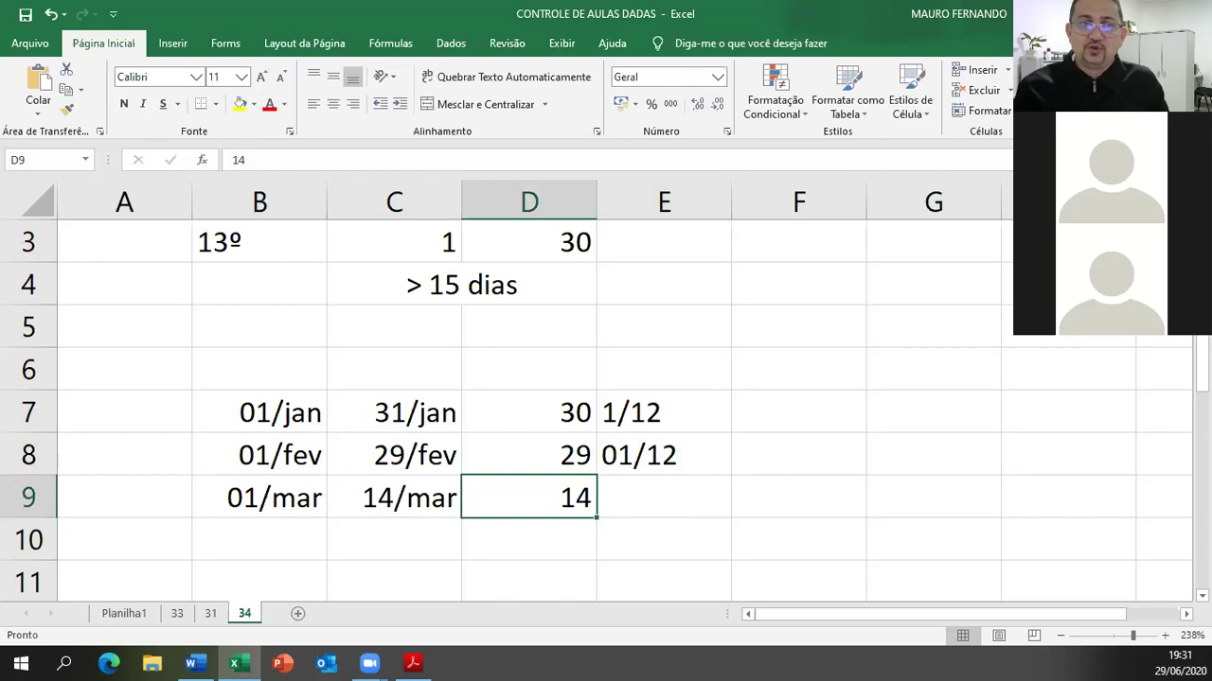
pyautogui.click(663, 497)
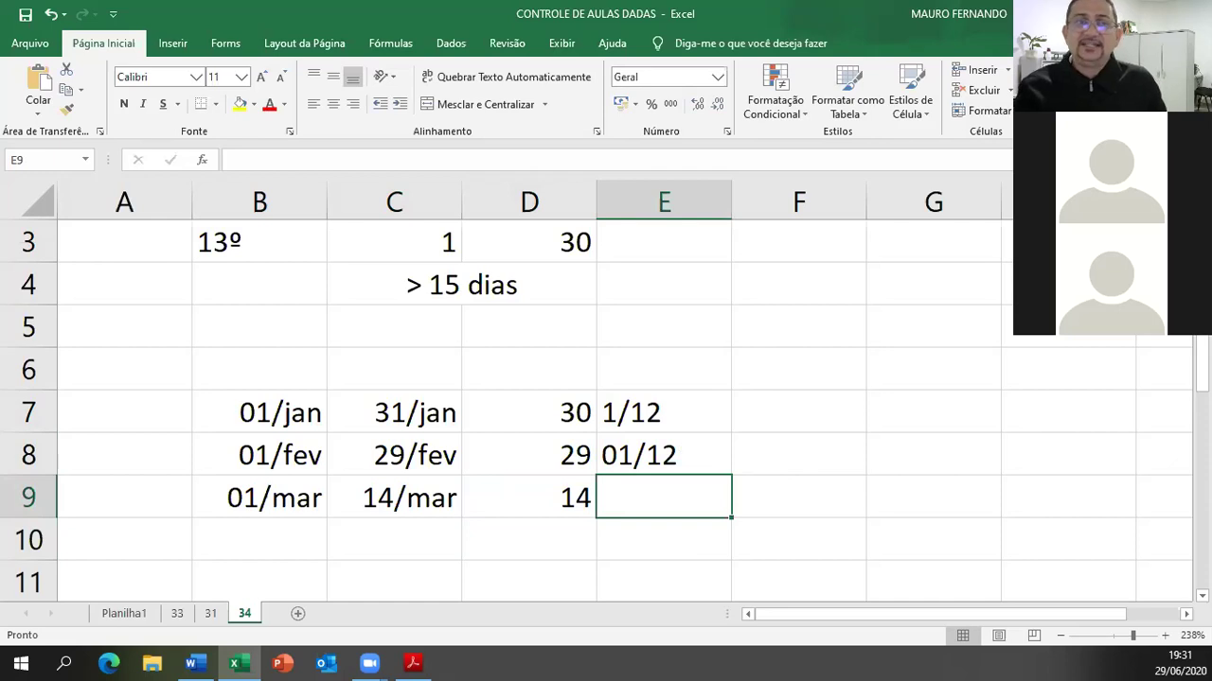
pyautogui.write('0')
pyautogui.press('Return')
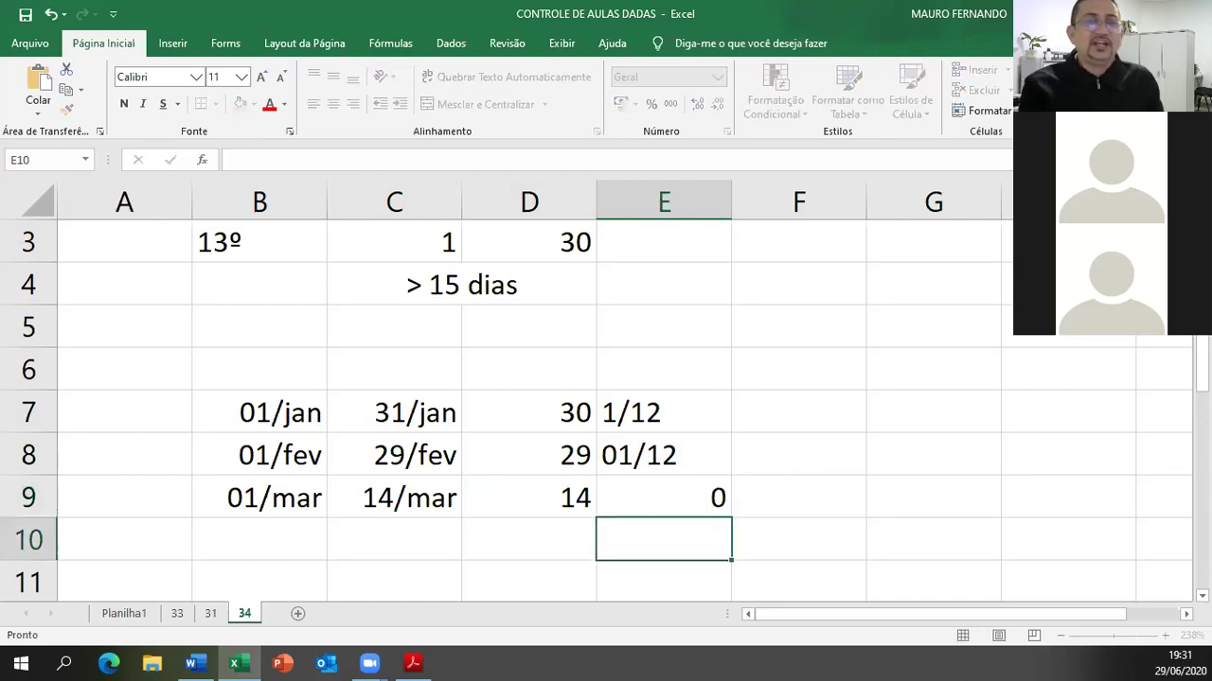
# - Enter the total 02/12 in cell E11, below the monthly fractions
pyautogui.press('Return')
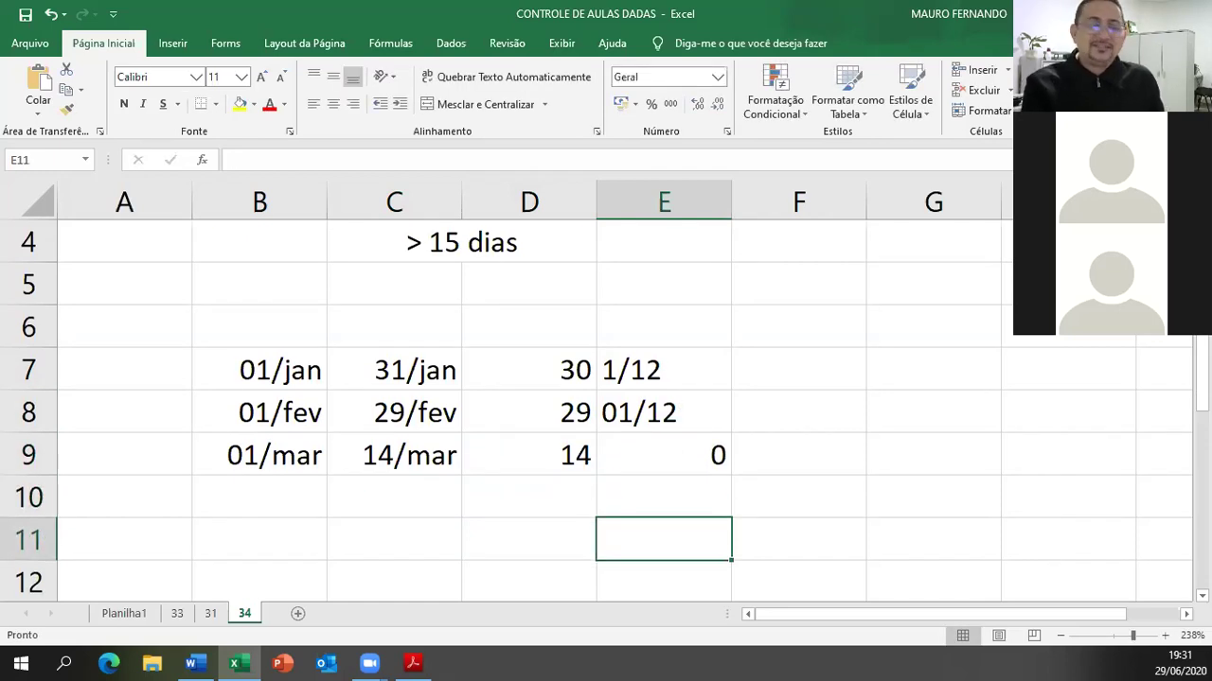
pyautogui.write('02/')
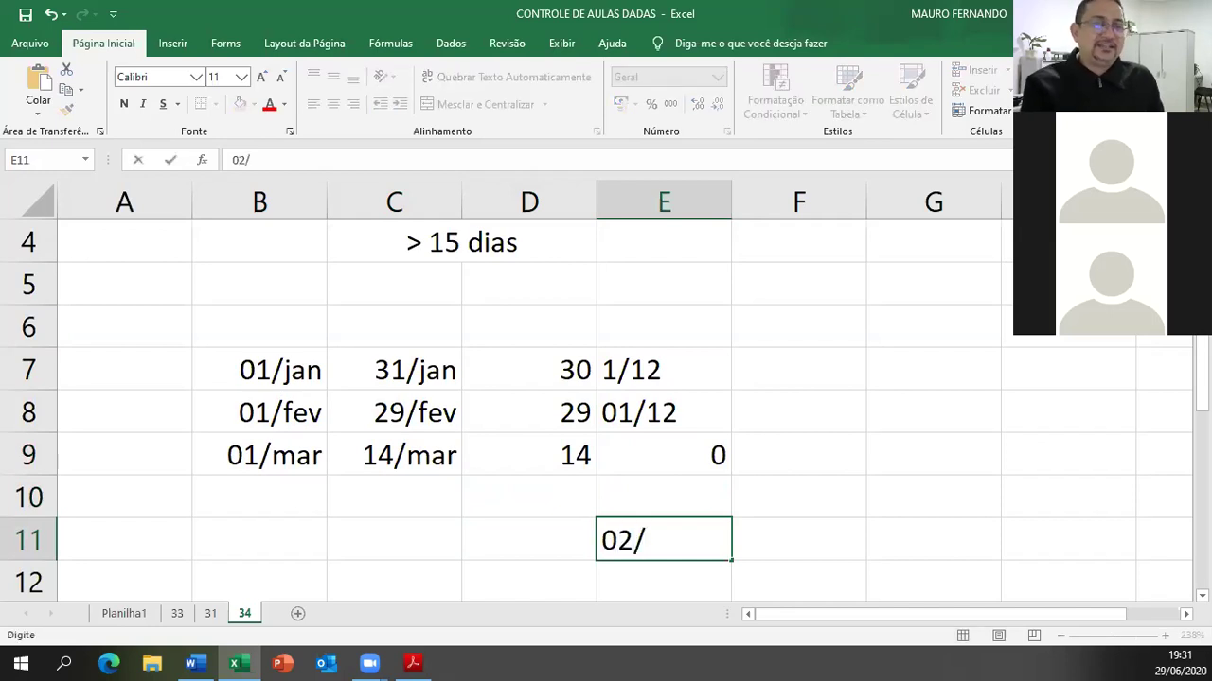
pyautogui.write('12')
pyautogui.press('Return')
pyautogui.press('Return')
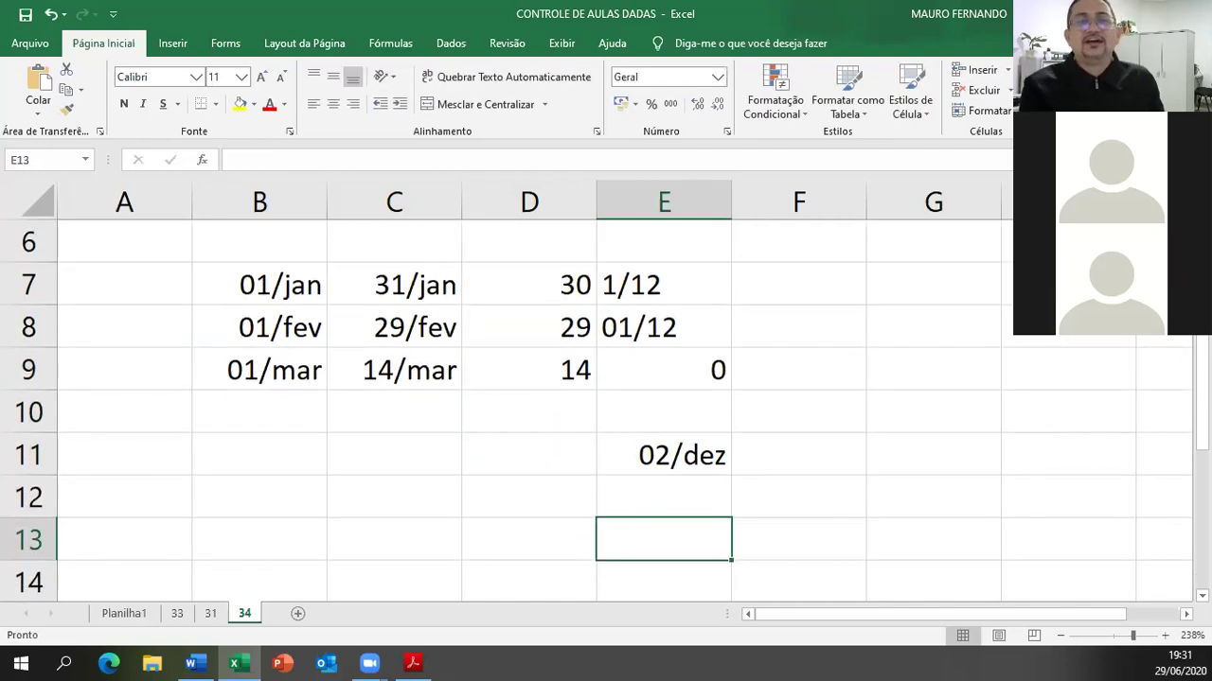
# - Re-enter the total 02/12 in cell E11 as text instead of a date
pyautogui.press('Up')
pyautogui.press('Up')
pyautogui.write("'")
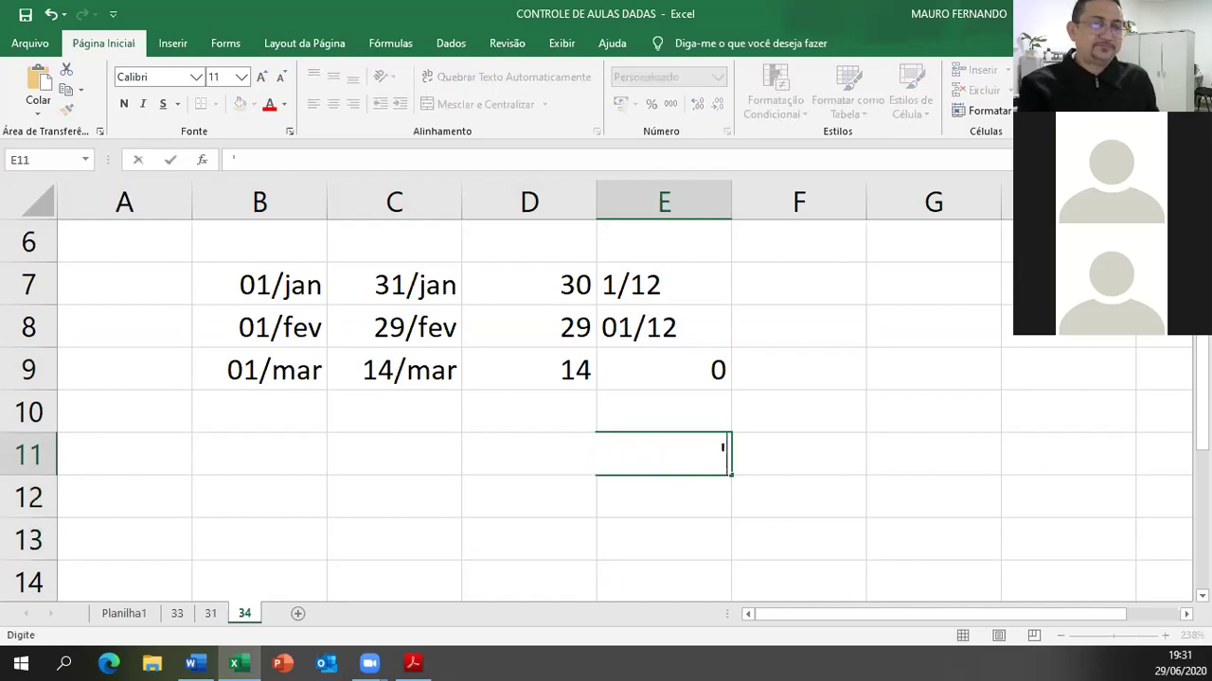
pyautogui.write('02/12')
pyautogui.press('Return')
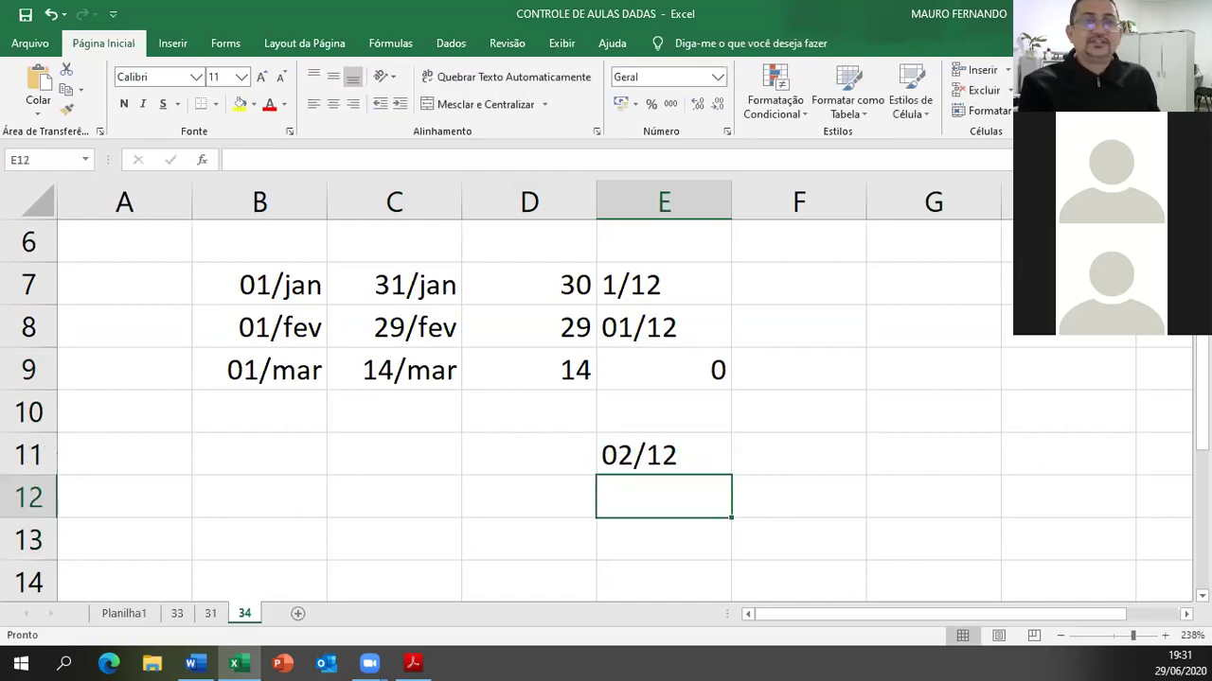
# - Label the 02/12 total as 13º in the adjacent cell F11
pyautogui.press('Up')
pyautogui.press('Right')
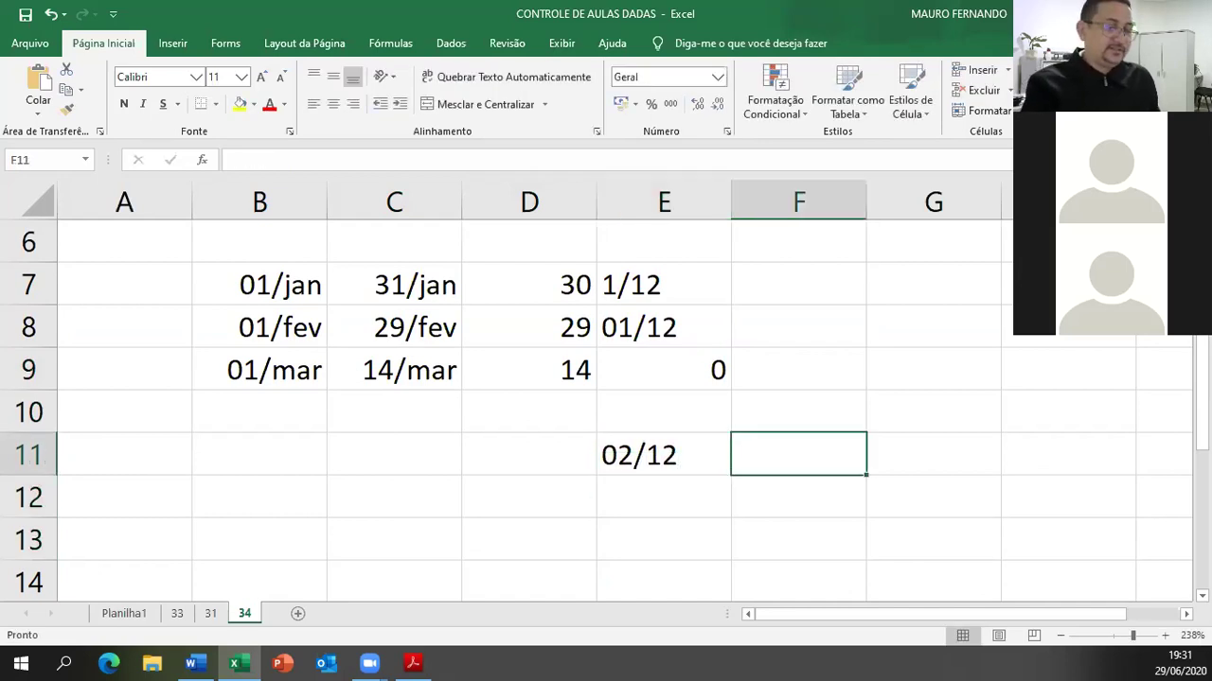
pyautogui.write('13º')
pyautogui.press('Return')
pyautogui.press('Up')
pyautogui.press('Left')
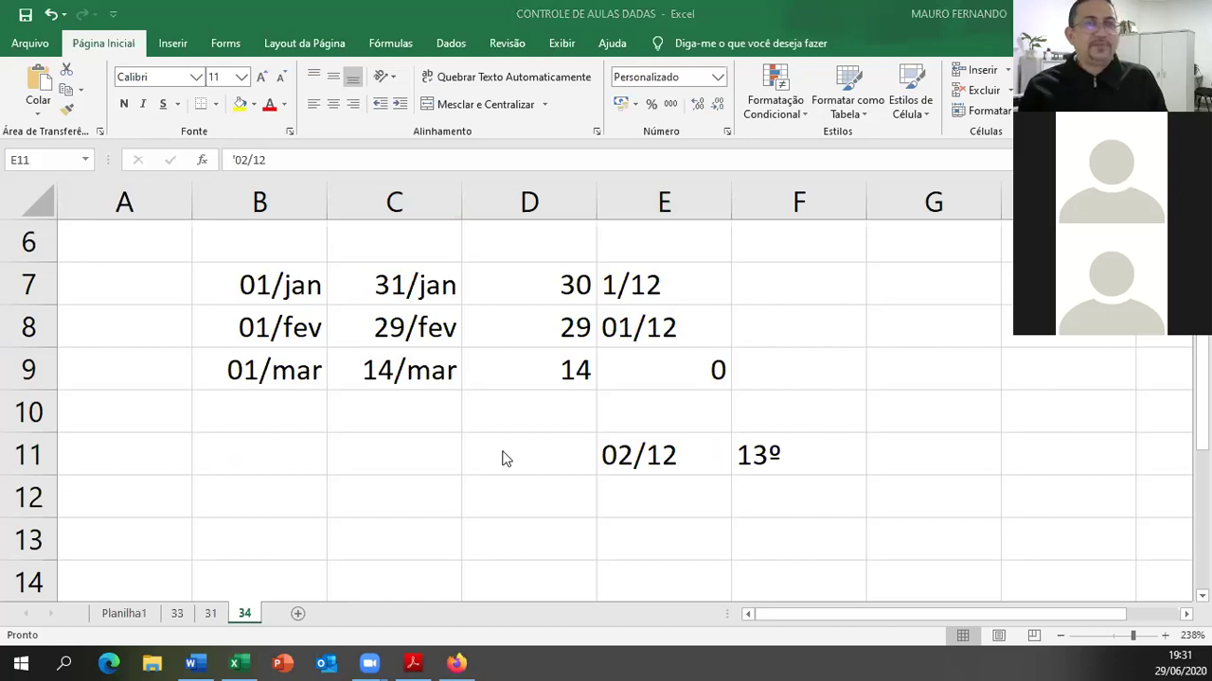
# - Start a second example below the 13º count by entering the start date 16/01 in cell B14
pyautogui.press('Down')
pyautogui.press('Down')
pyautogui.press('Down')
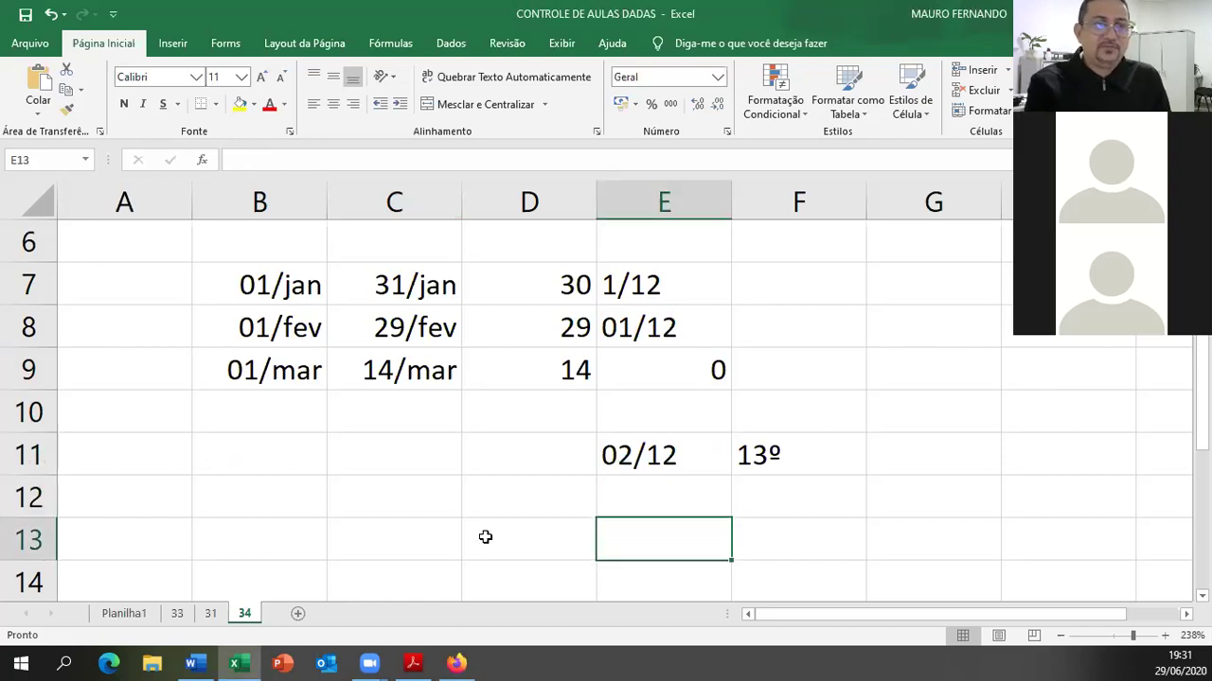
pyautogui.press('Left')
pyautogui.press('Left')
pyautogui.press('Left')
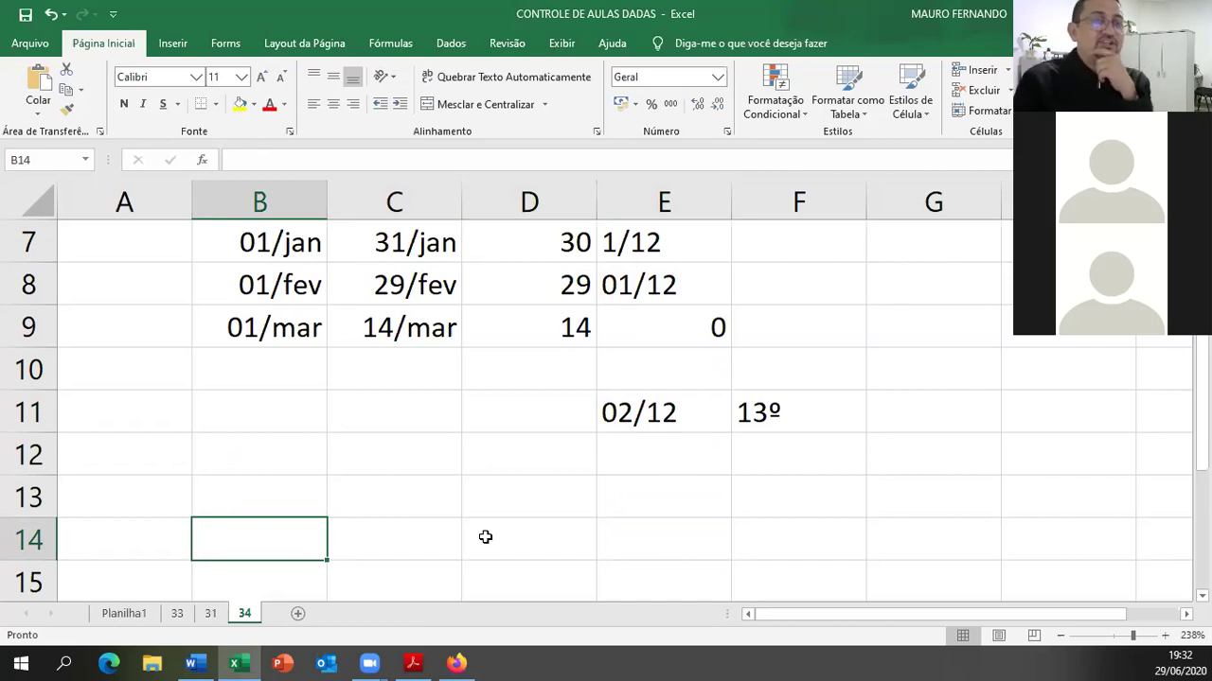
pyautogui.write('01/')
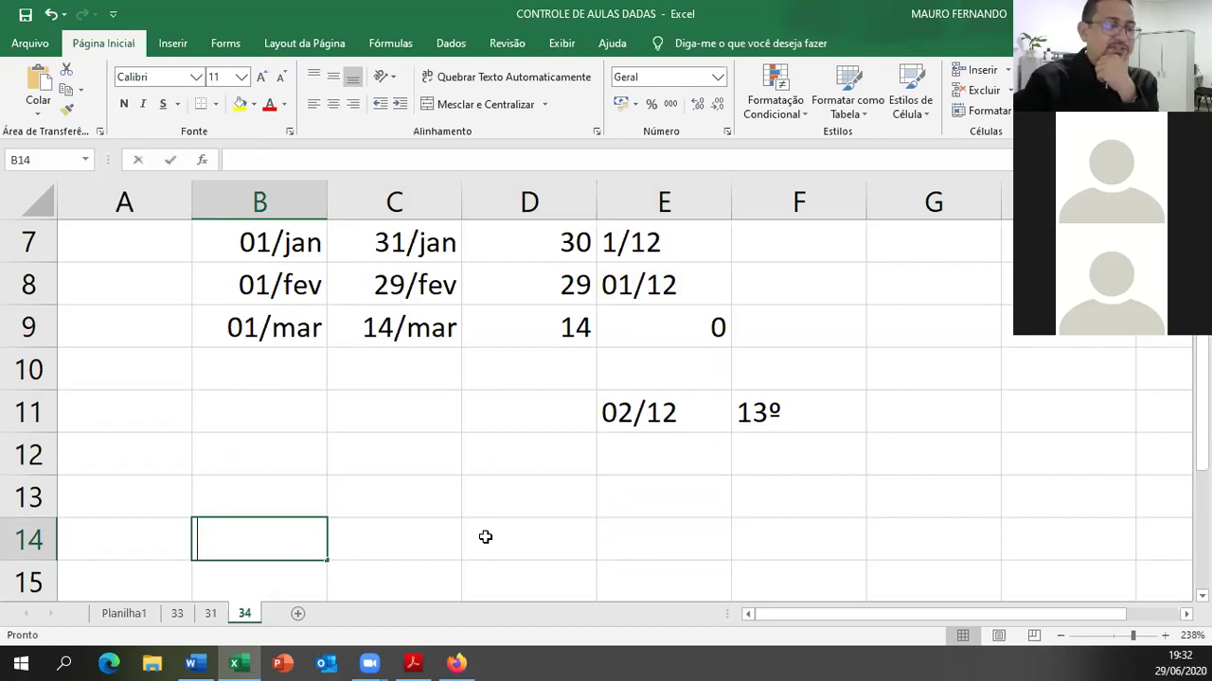
pyautogui.press('BackSpace')
pyautogui.press('BackSpace')
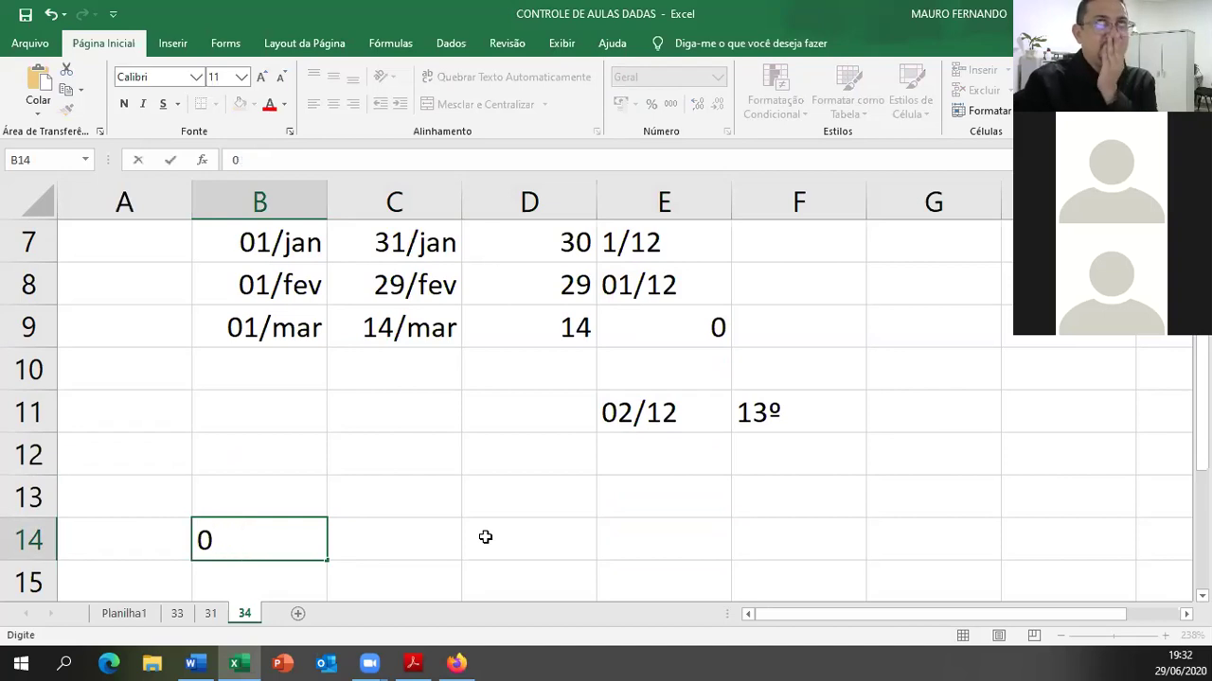
pyautogui.write('16/0')
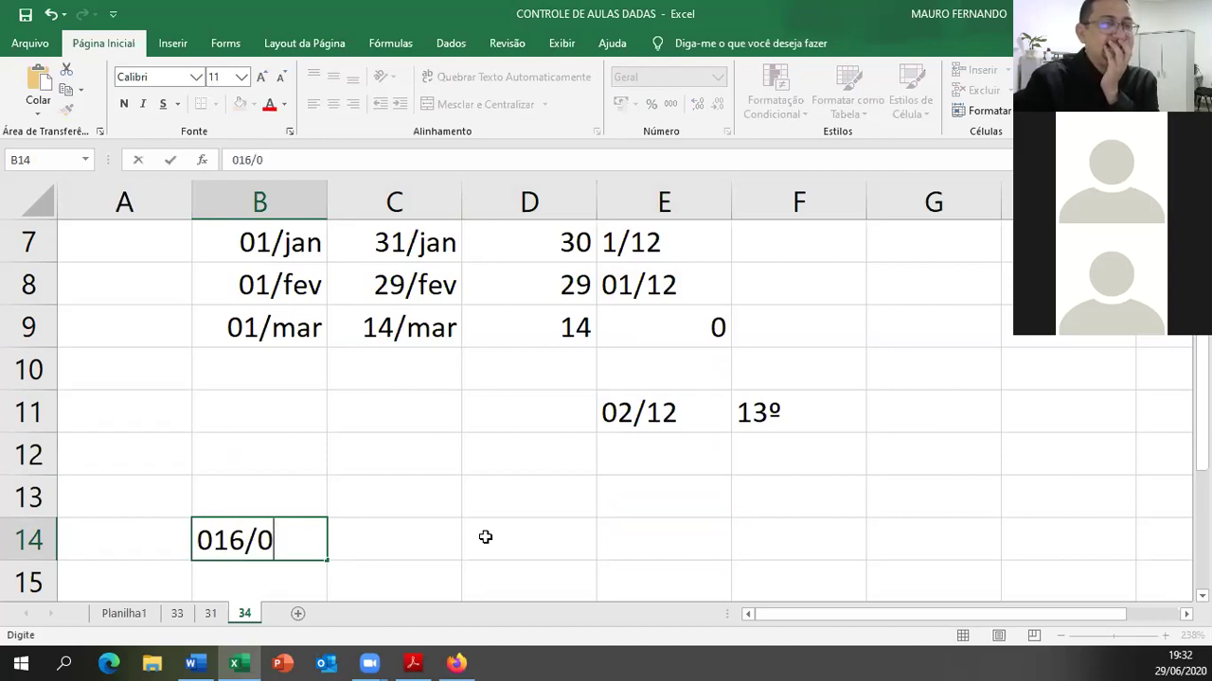
pyautogui.press('BackSpace')
pyautogui.press('BackSpace')
pyautogui.press('BackSpace')
pyautogui.press('BackSpace')
pyautogui.press('BackSpace')
pyautogui.write('16/01')
pyautogui.press('Return')
pyautogui.press('Up')
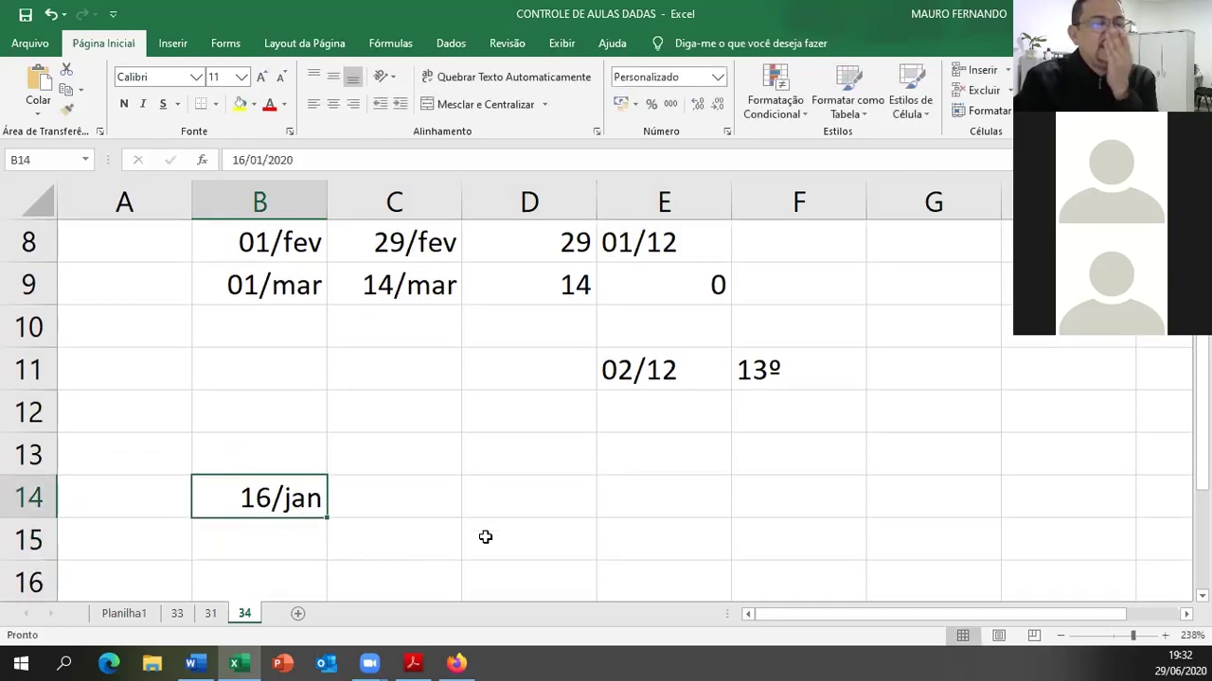
# - Enter 15/02 in cell C14 as the end date of the first period
pyautogui.press('Right')
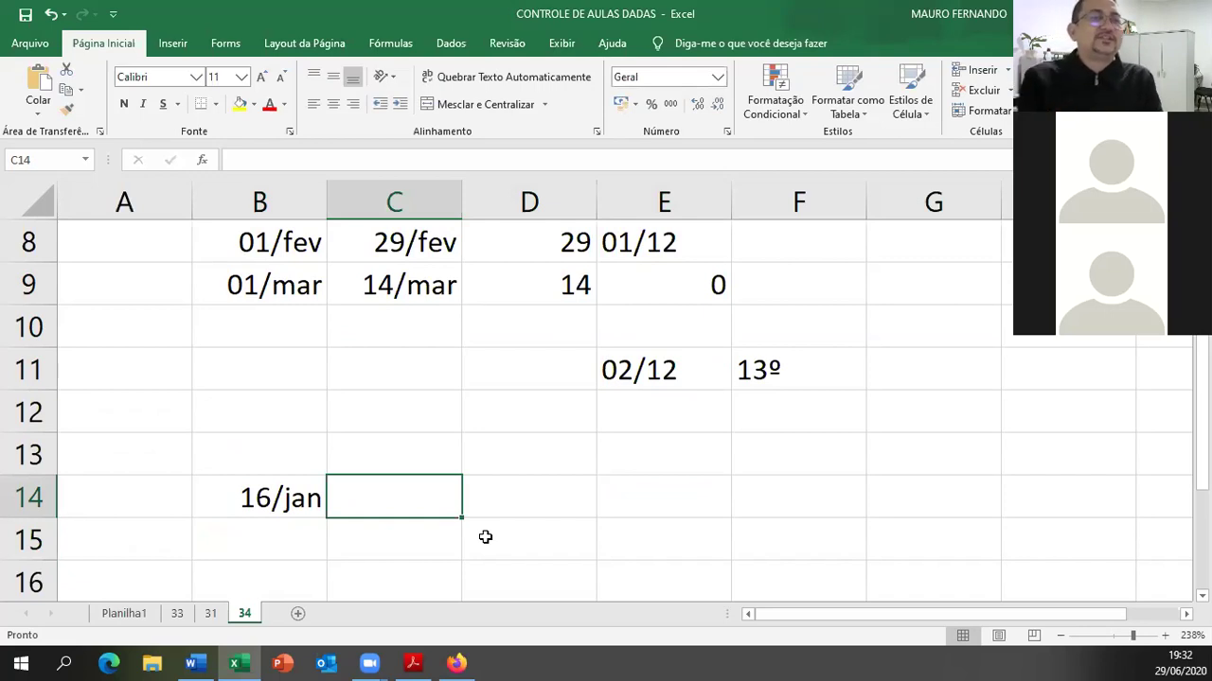
pyautogui.press('Left')
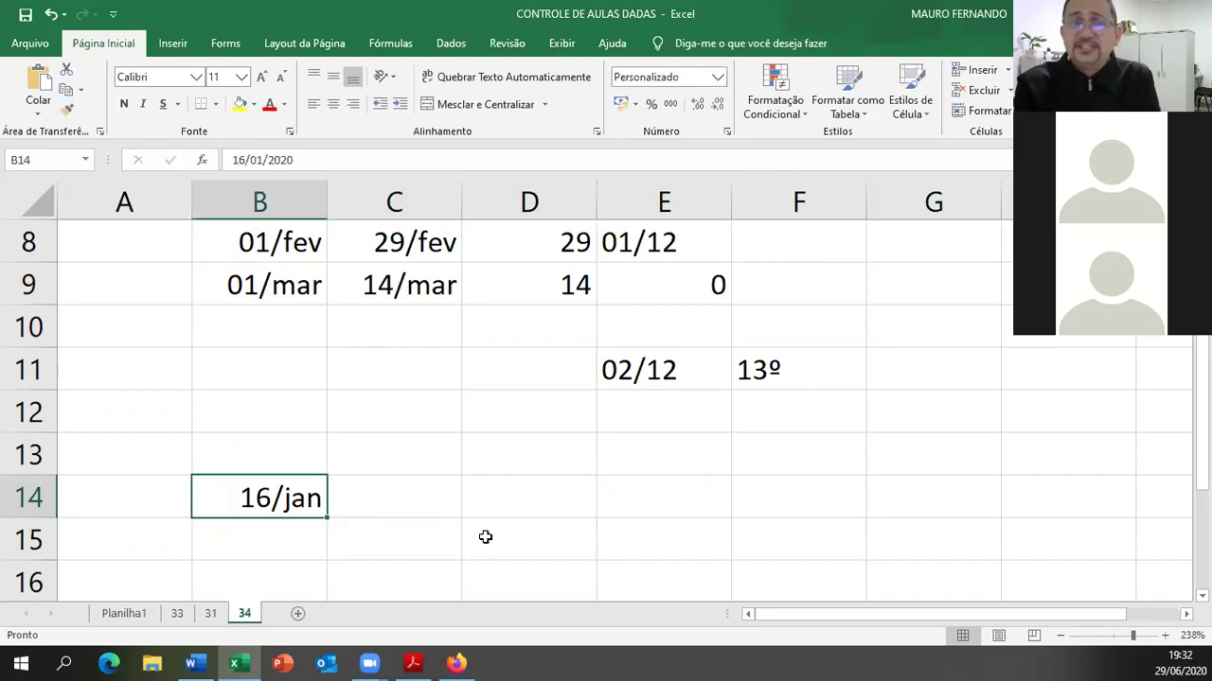
pyautogui.press('Right')
pyautogui.write('15/02/')
pyautogui.press('BackSpace')
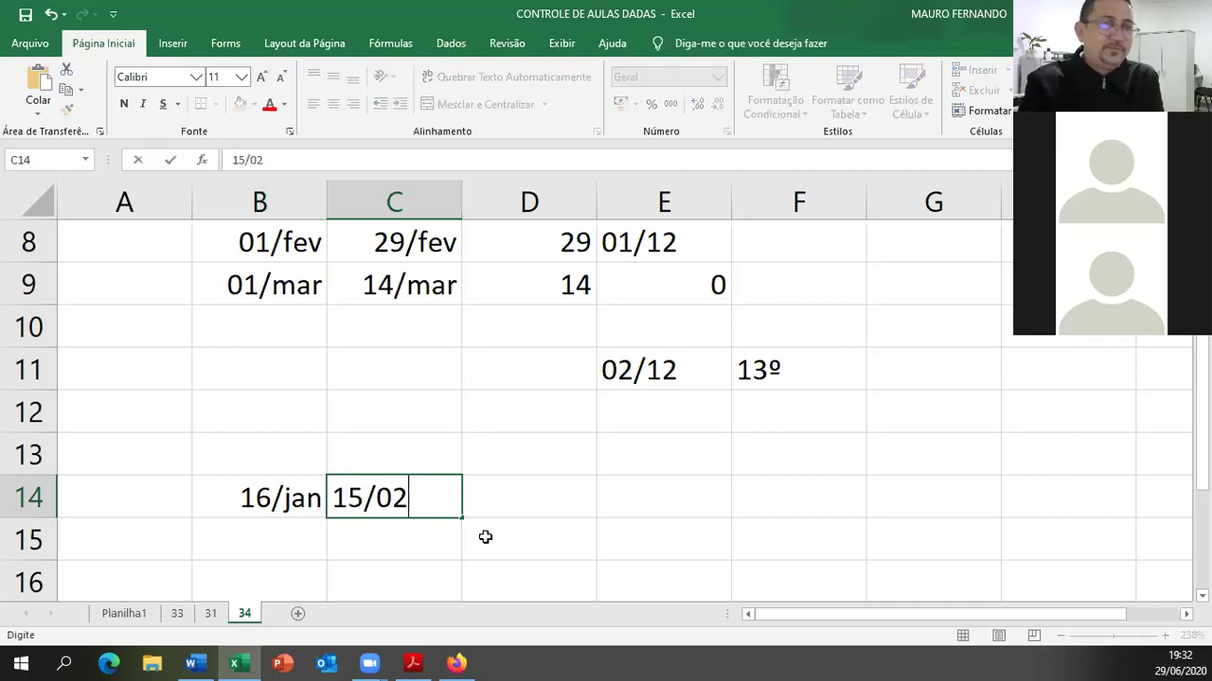
pyautogui.press('Return')
pyautogui.press('Up')
# - Enter the first period's fraction 1/12 as text in cell E14
pyautogui.press('Right')
pyautogui.press('Right')
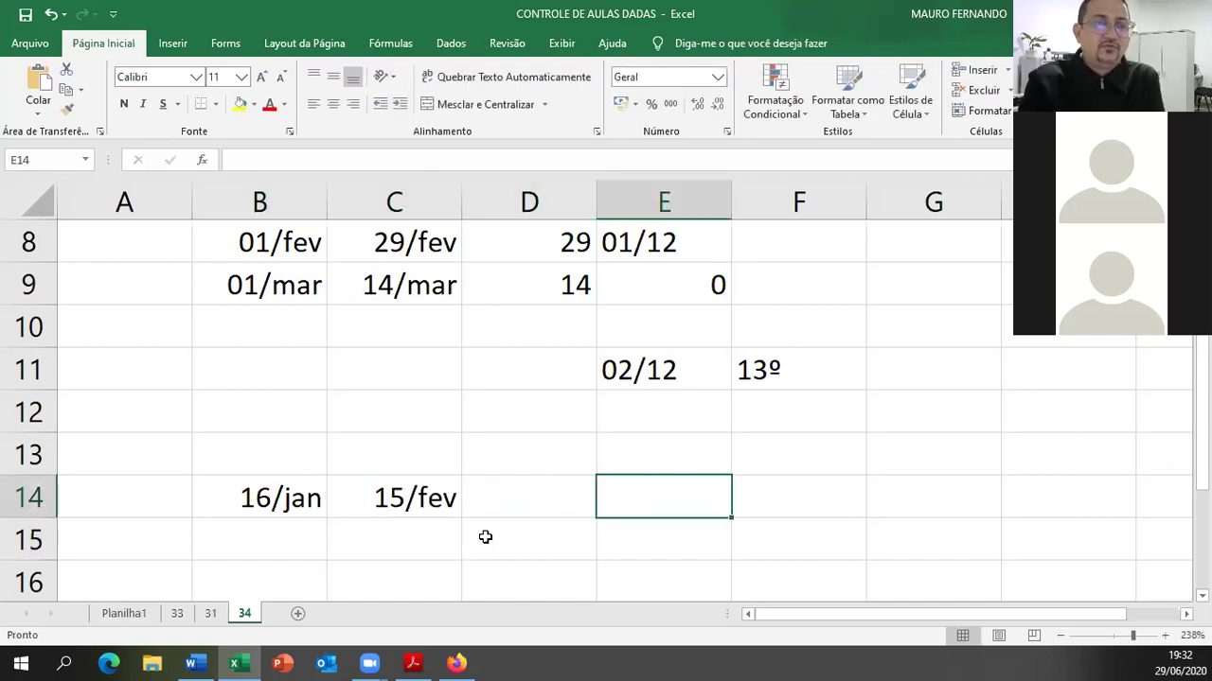
pyautogui.write("'1/12")
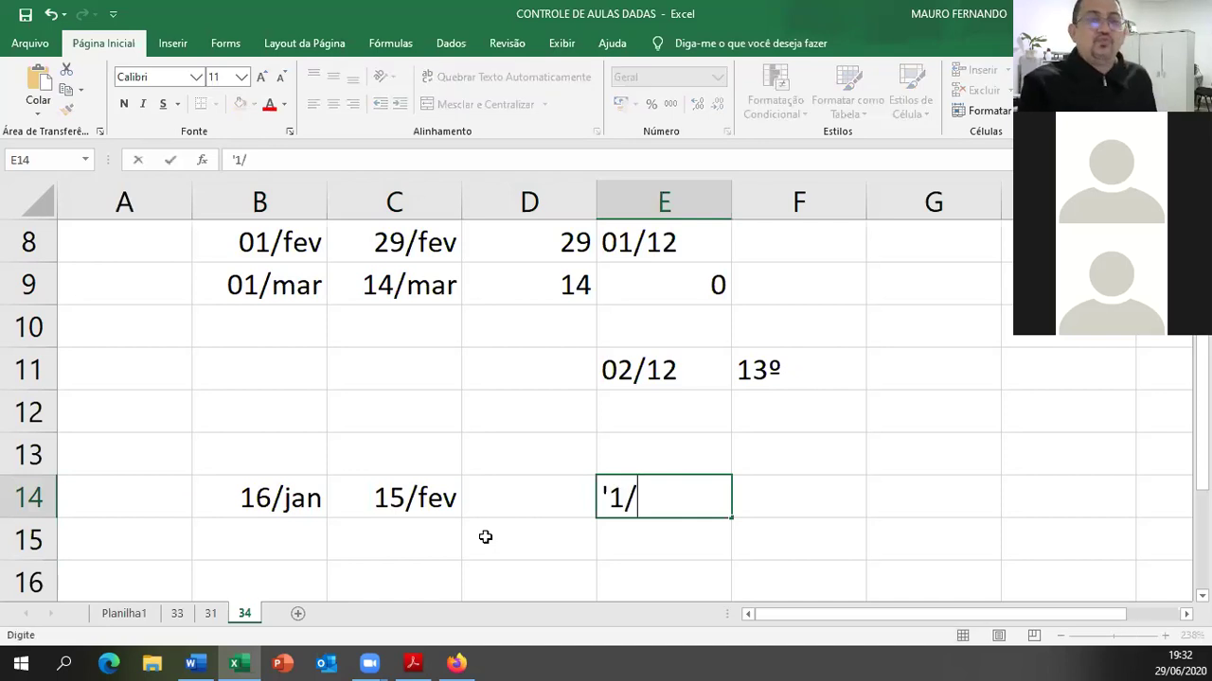
pyautogui.press('Return')
# - Enter the second period's dates, 16/02 in cell B15 and 15/03 in cell C15
pyautogui.press('Left')
pyautogui.press('Left')
pyautogui.press('Left')
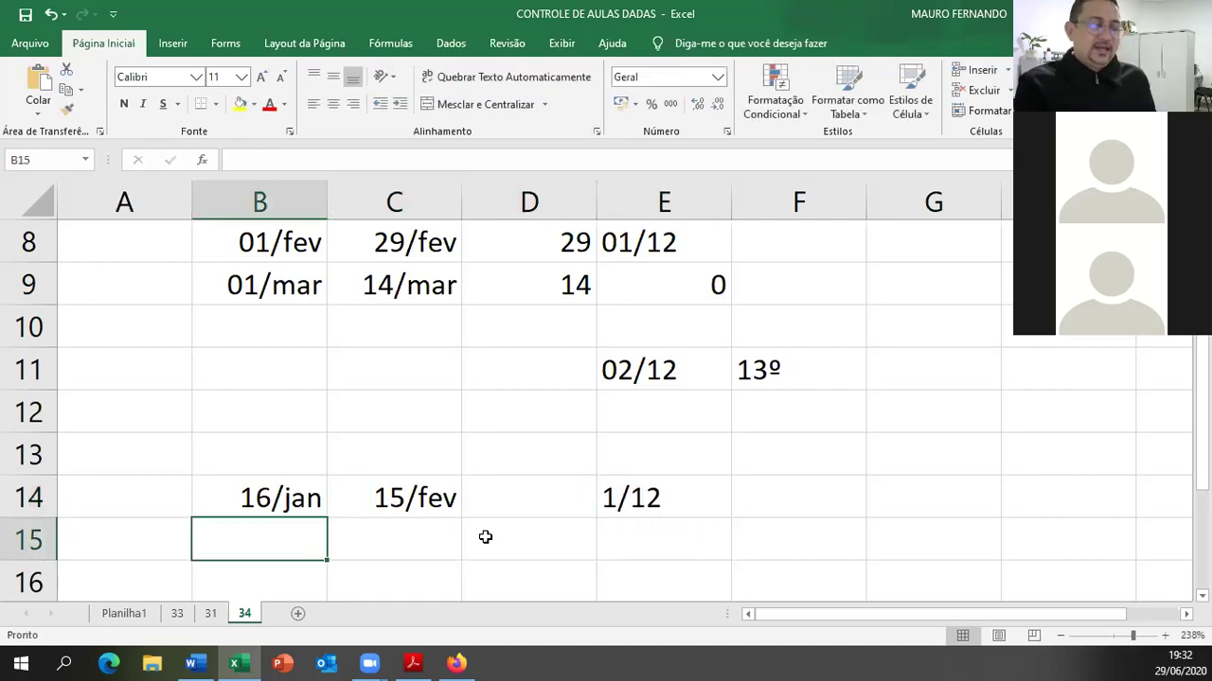
pyautogui.write('16/02')
pyautogui.press('Tab')
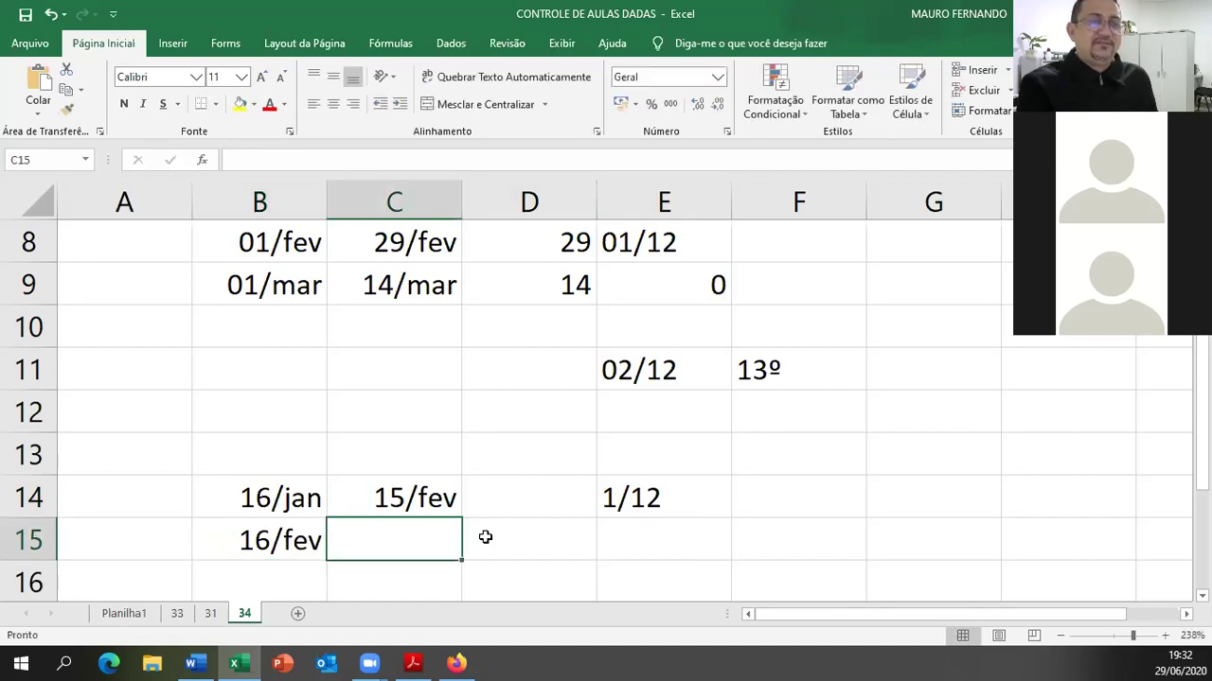
pyautogui.write('15/03')
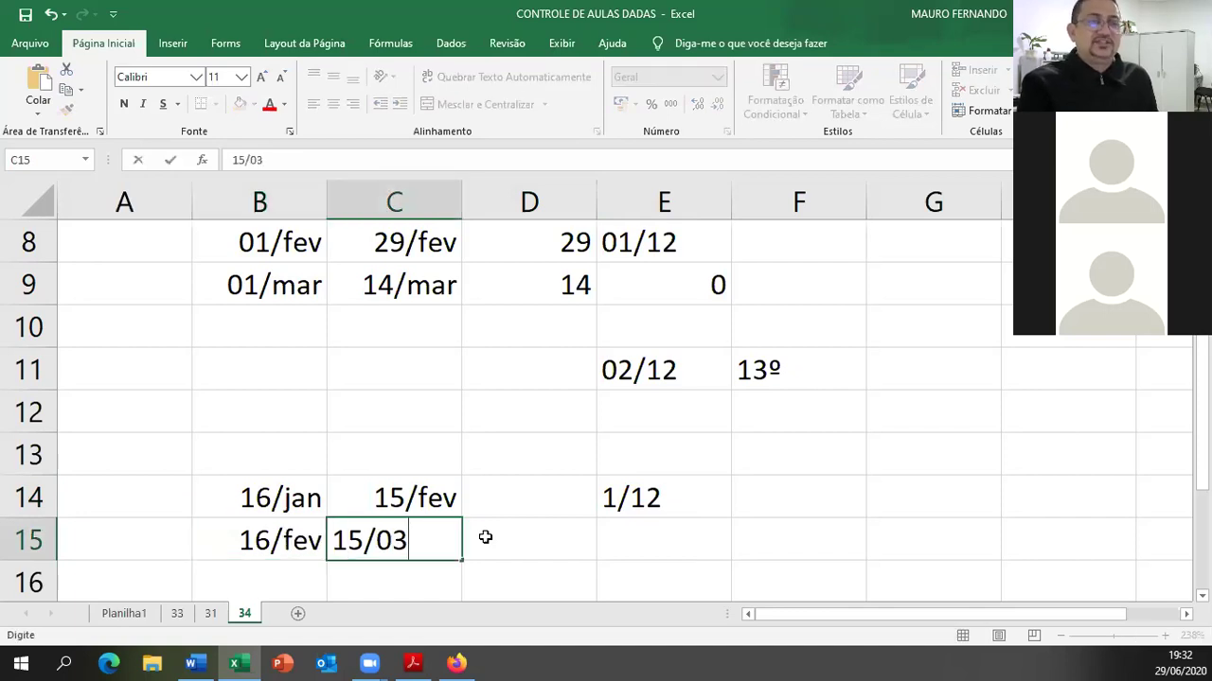
pyautogui.press('Tab')
# - Enter the second period's fraction 1/12 in cell E15 as text rather than a date
pyautogui.press('Tab')
pyautogui.write('1/12')
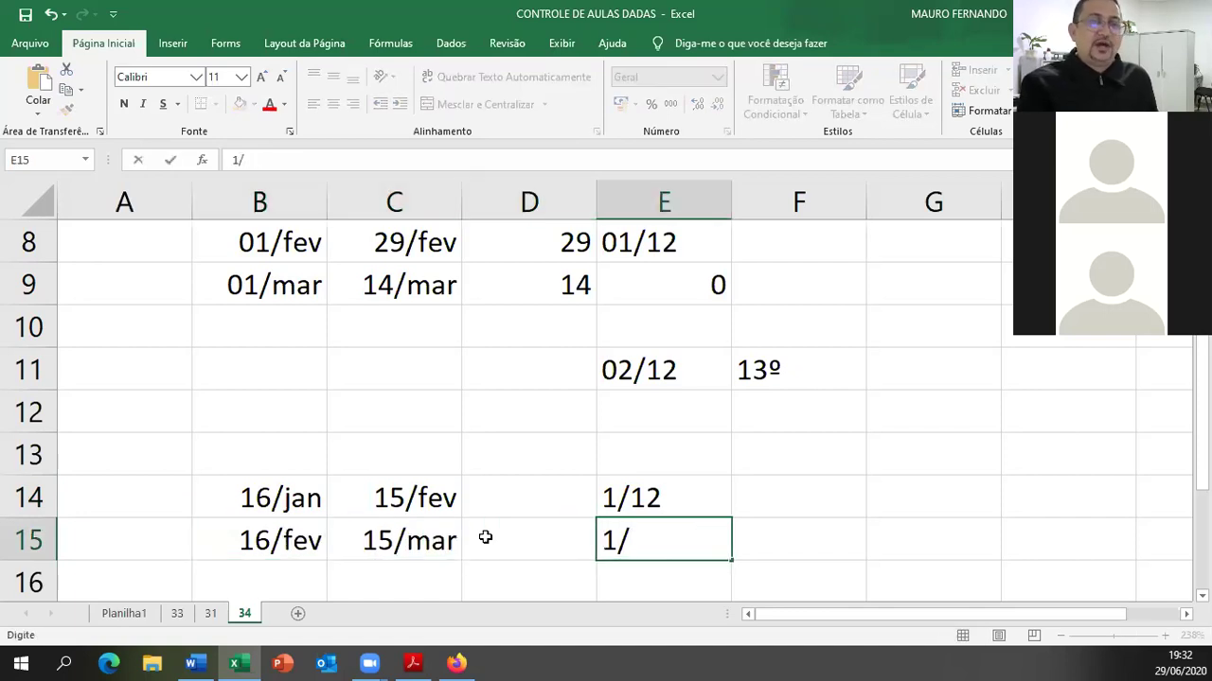
pyautogui.press('Return')
pyautogui.press('Up')
pyautogui.write("'")
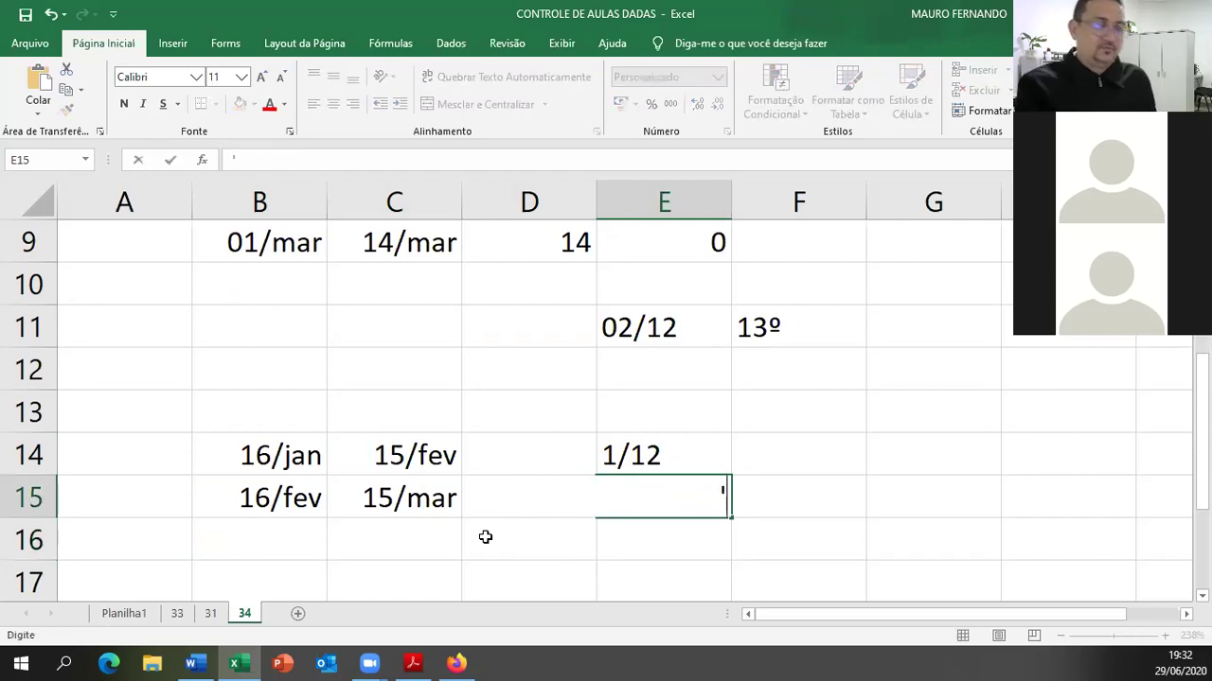
pyautogui.write('1/12')
pyautogui.press('Return')
pyautogui.press('Left')
pyautogui.press('Left')
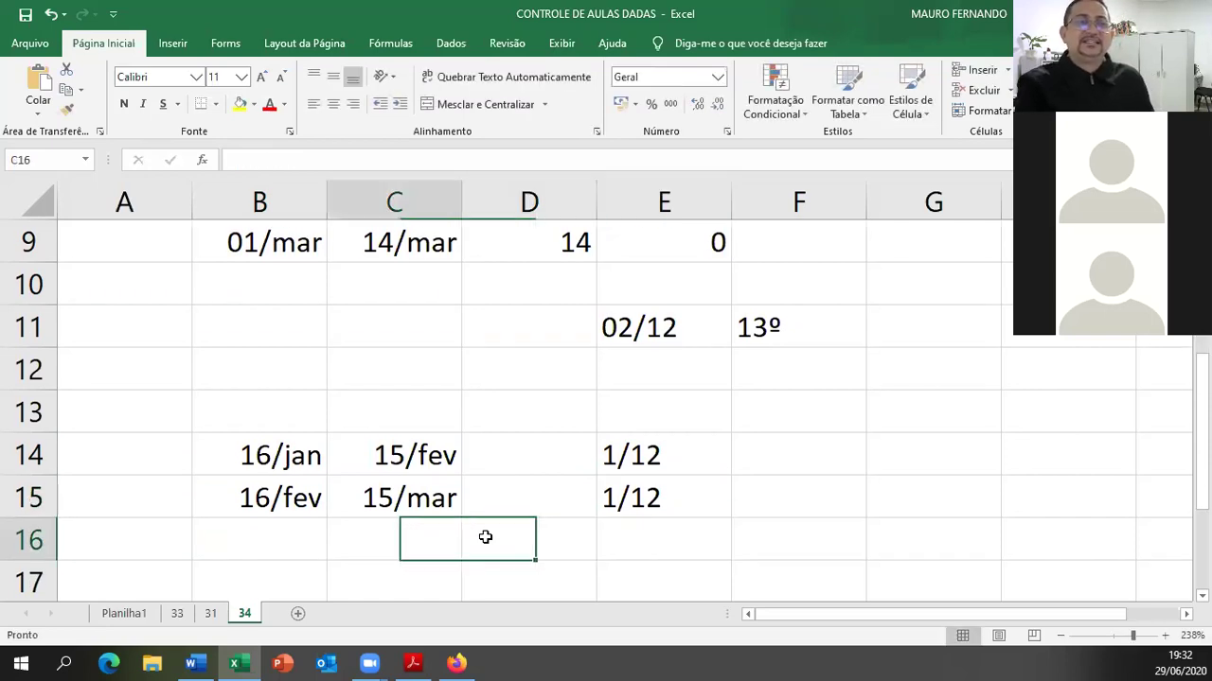